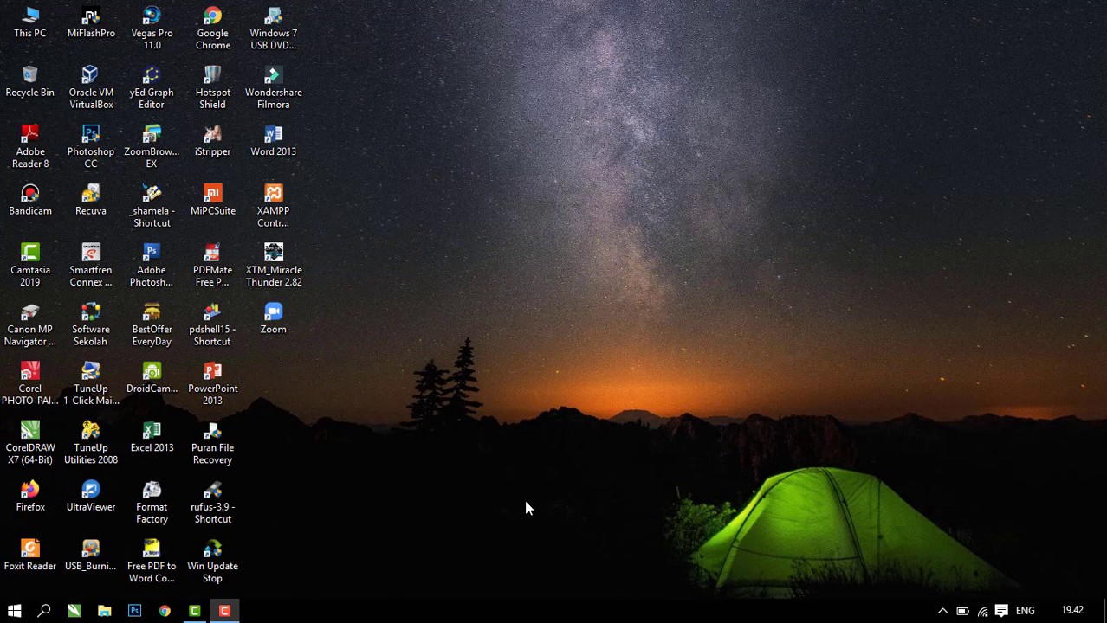
Step: Refresh the desktop, launch Word 2013 from its shortcut, and start a blank document
{"action": "right_click", "coordinate": [504, 298]}
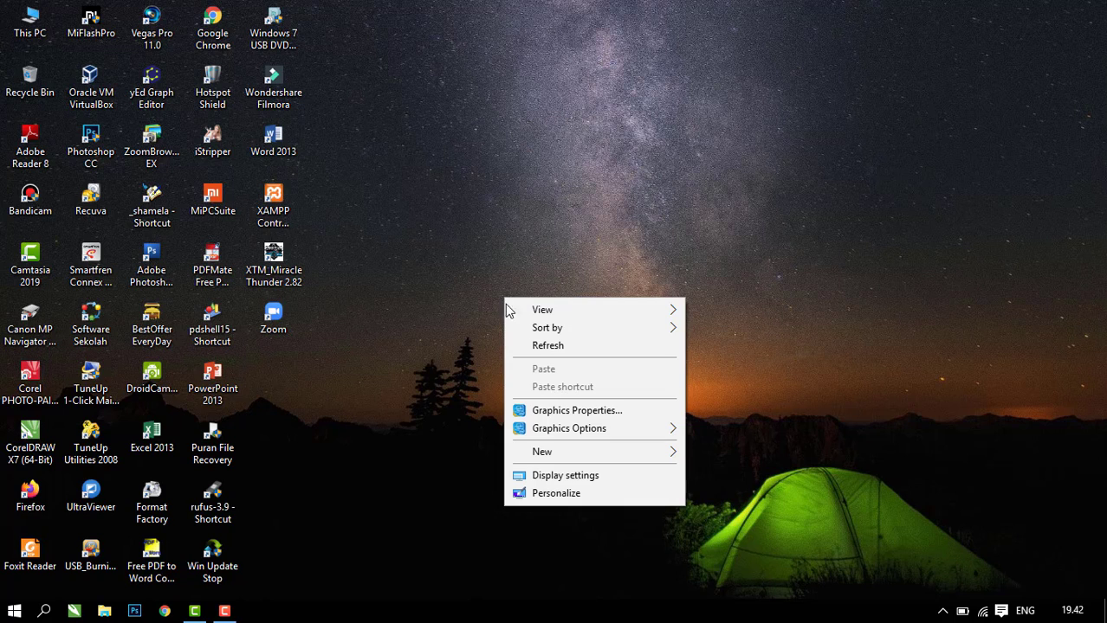
{"action": "left_click", "coordinate": [525, 346]}
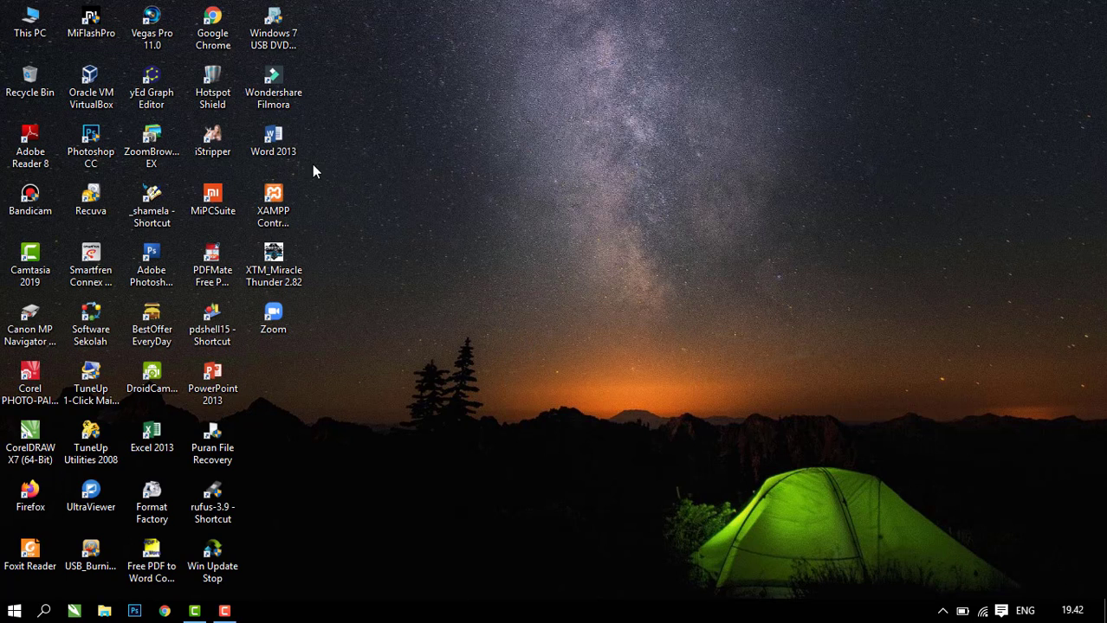
{"action": "left_click", "coordinate": [270, 140]}
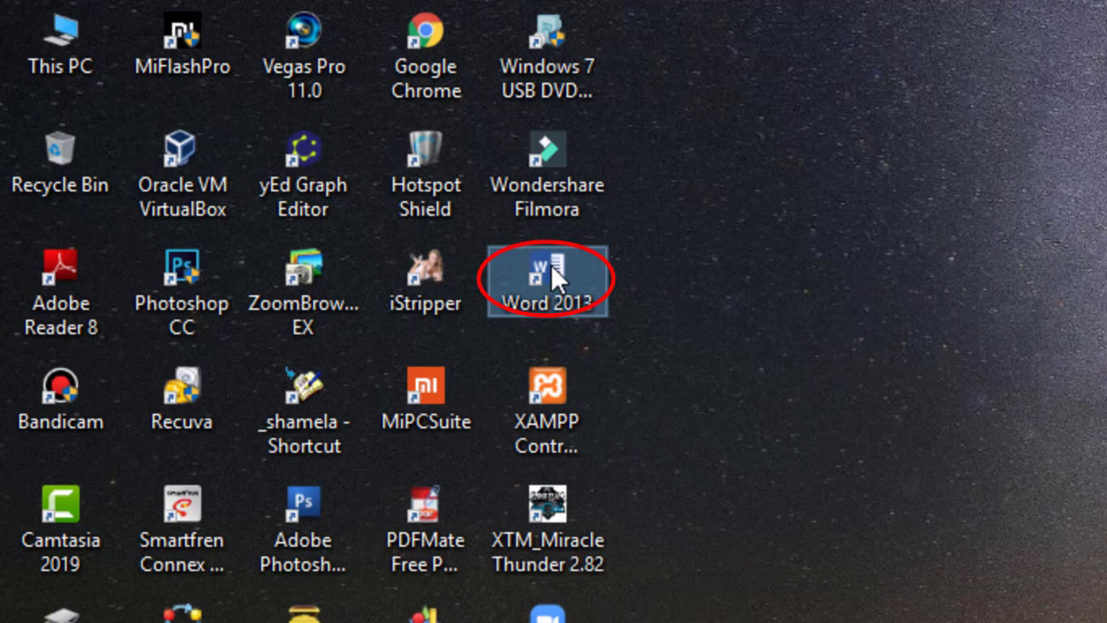
{"action": "right_click", "coordinate": [550, 265]}
{"action": "left_click", "coordinate": [573, 294]}
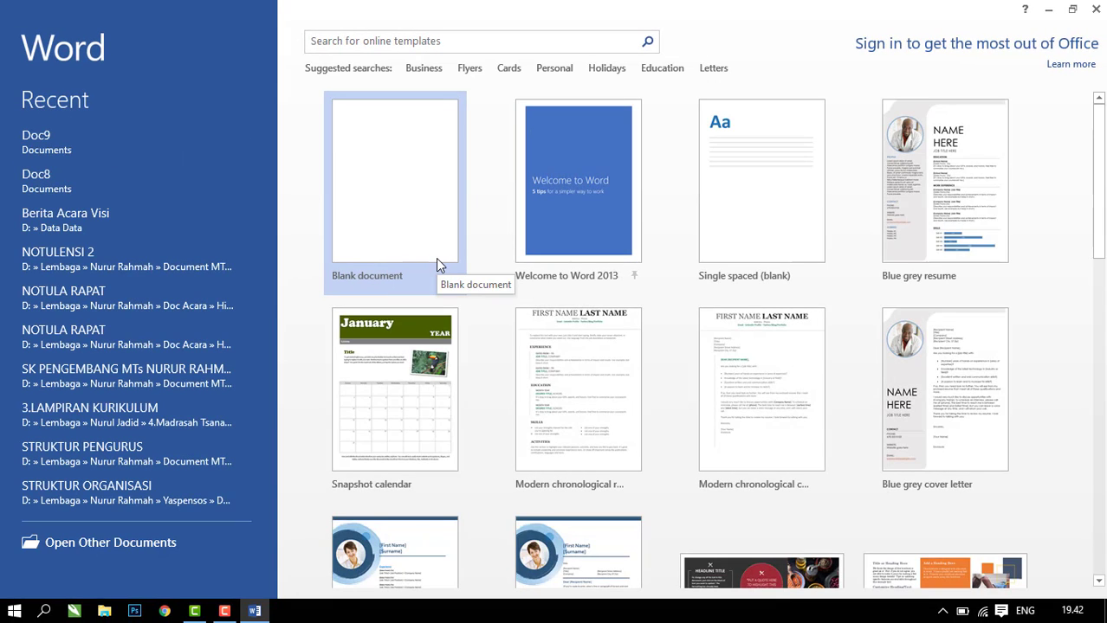
{"action": "left_click", "coordinate": [408, 190]}
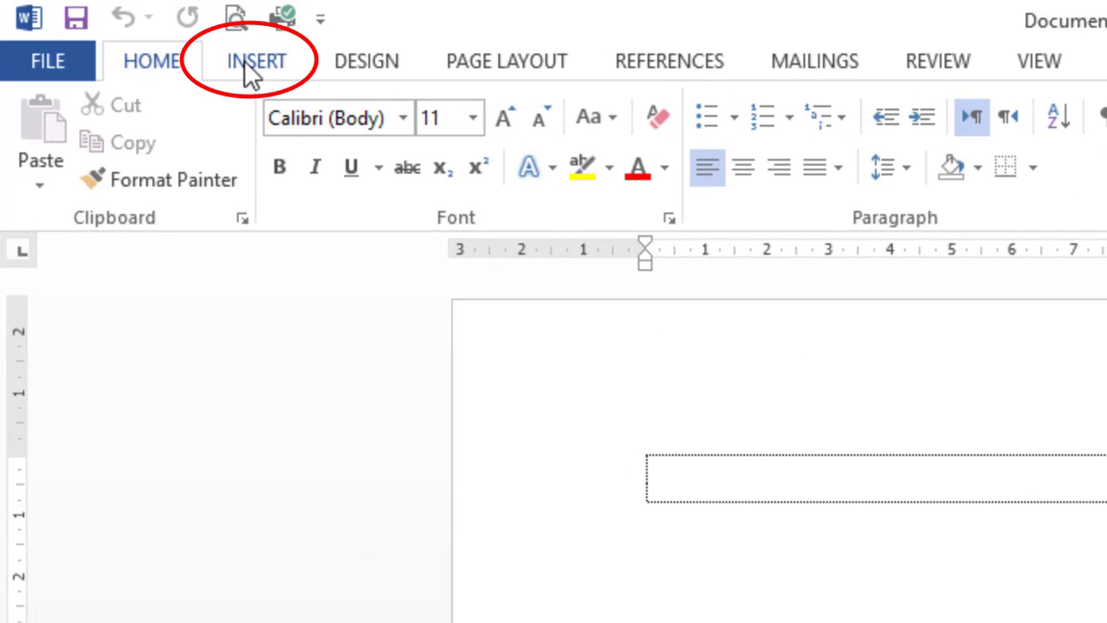
Step: Show the WordArt style gallery from the Insert ribbon
{"action": "left_click", "coordinate": [244, 60]}
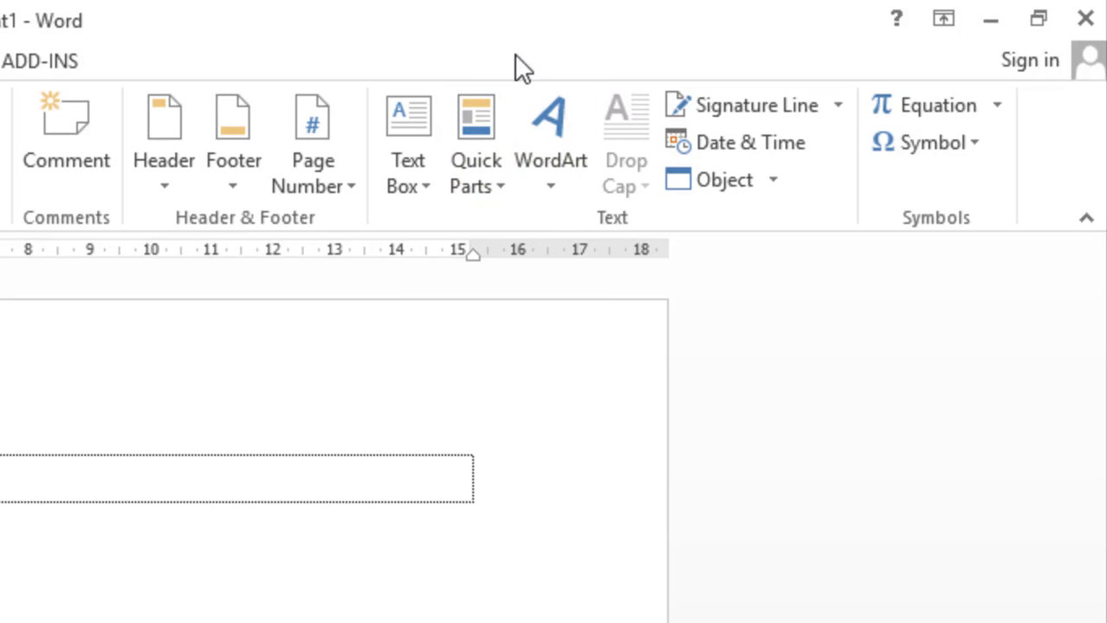
{"action": "left_click", "coordinate": [548, 186]}
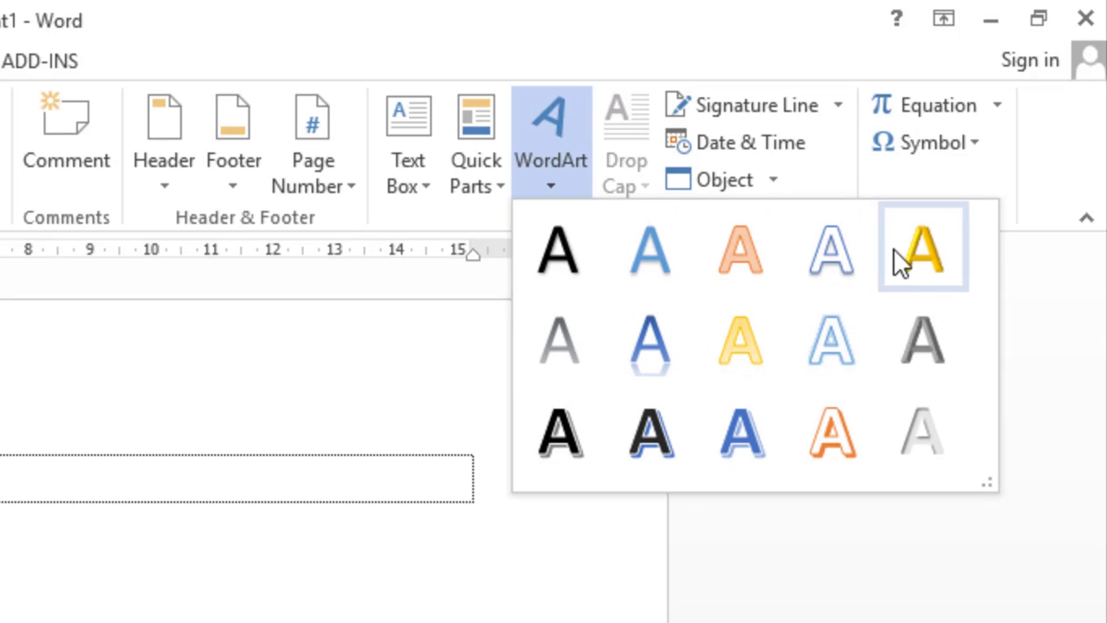
Step: Add the orange outlined WordArt, resize its box, and select the 'Your text here' placeholder
{"action": "left_click", "coordinate": [752, 264]}
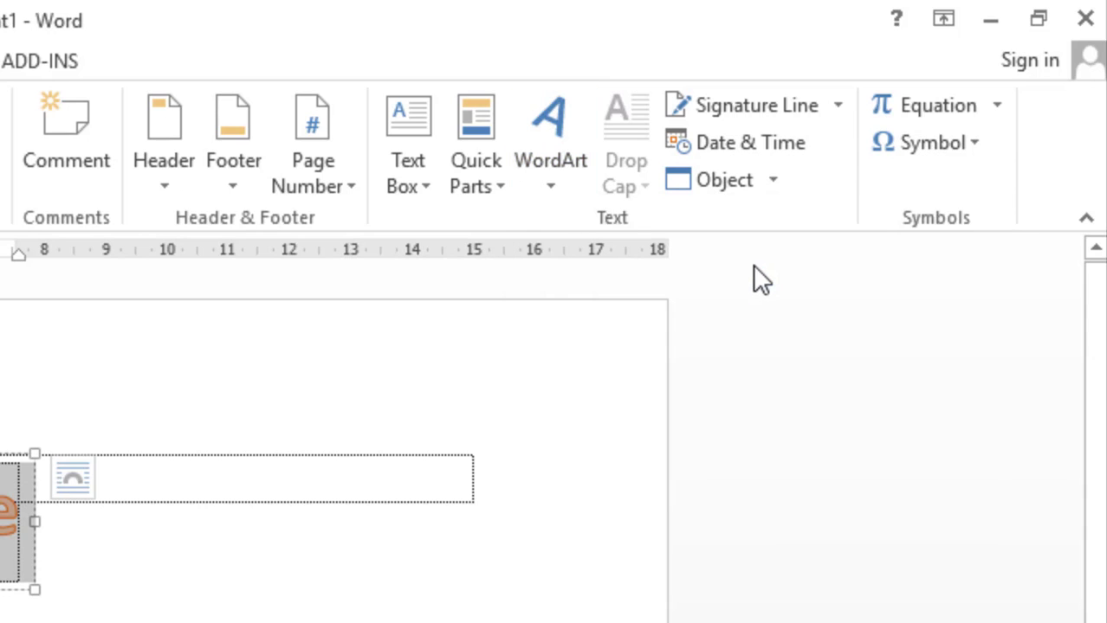
{"action": "left_click_drag", "start_coordinate": [275, 517], "coordinate": [863, 515]}
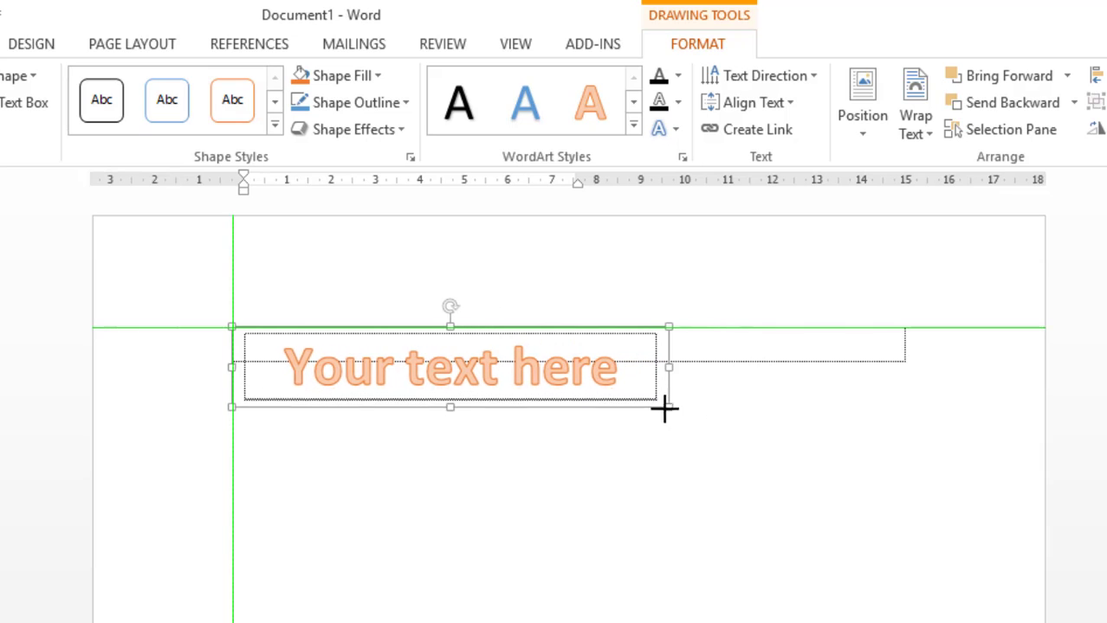
{"action": "left_click_drag", "start_coordinate": [863, 515], "coordinate": [665, 413]}
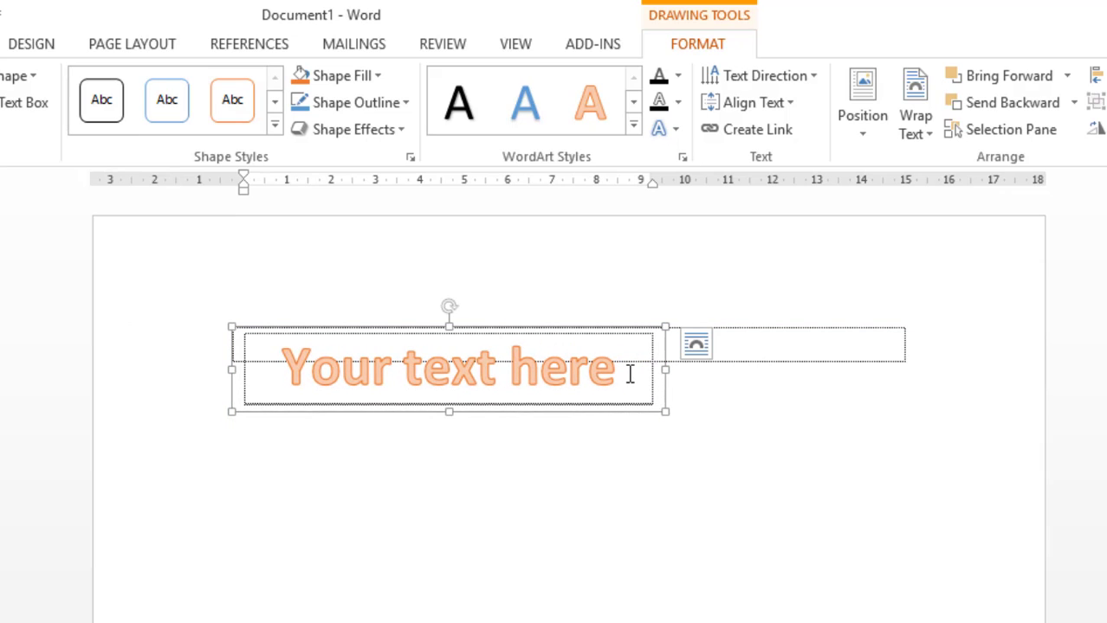
{"action": "left_click_drag", "start_coordinate": [630, 374], "coordinate": [214, 374]}
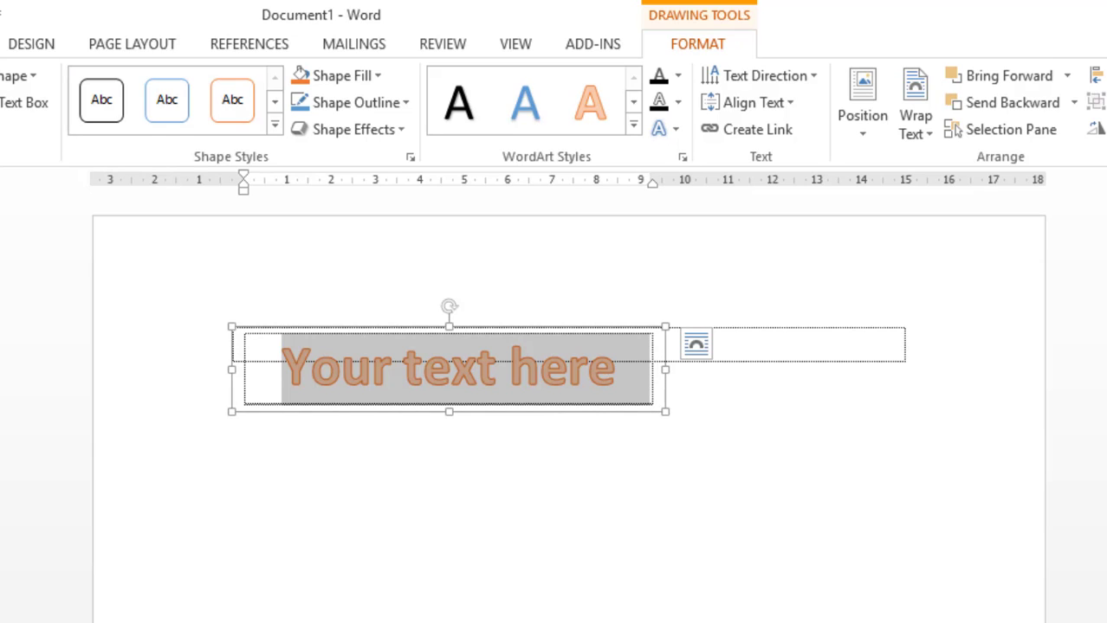
Step: Replace the placeholder with 'Selamat Datang', fixing typos, then reselect the WordArt box
{"action": "type", "text": "Sela"}
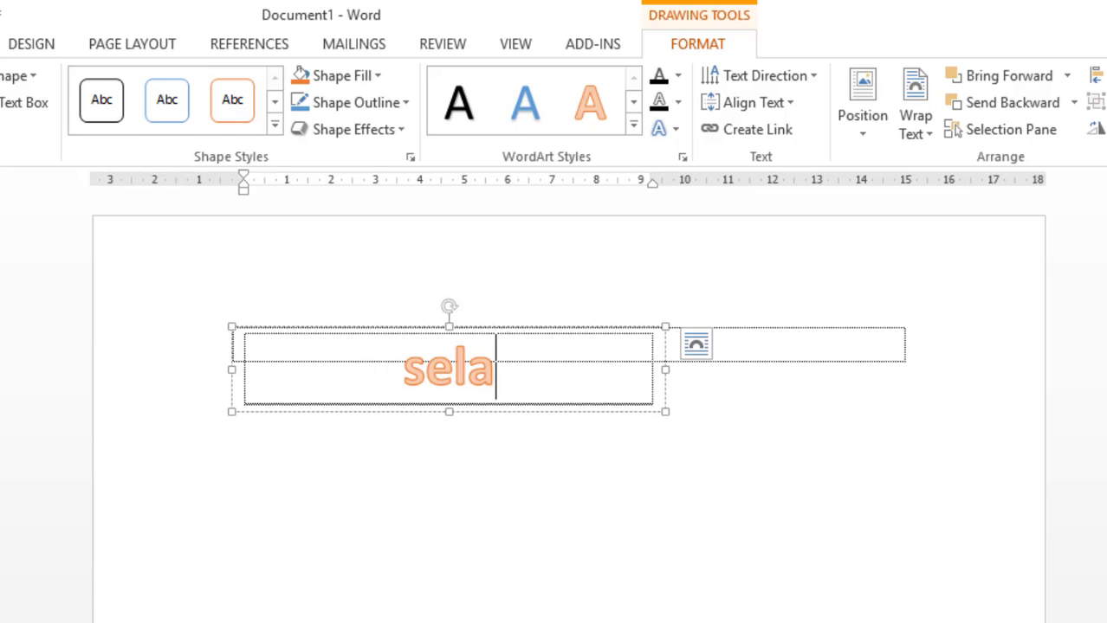
{"action": "type", "text": "mat da"}
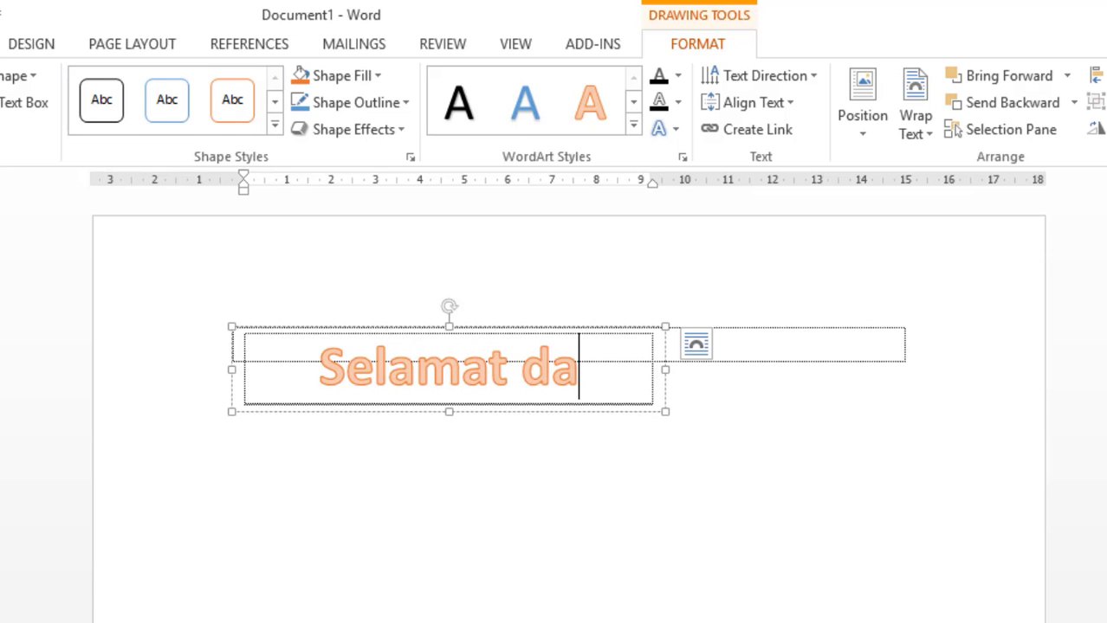
{"action": "type", "text": "a"}
{"action": "key", "text": "BackSpace"}
{"action": "key", "text": "BackSpace"}
{"action": "key", "text": "BackSpace"}
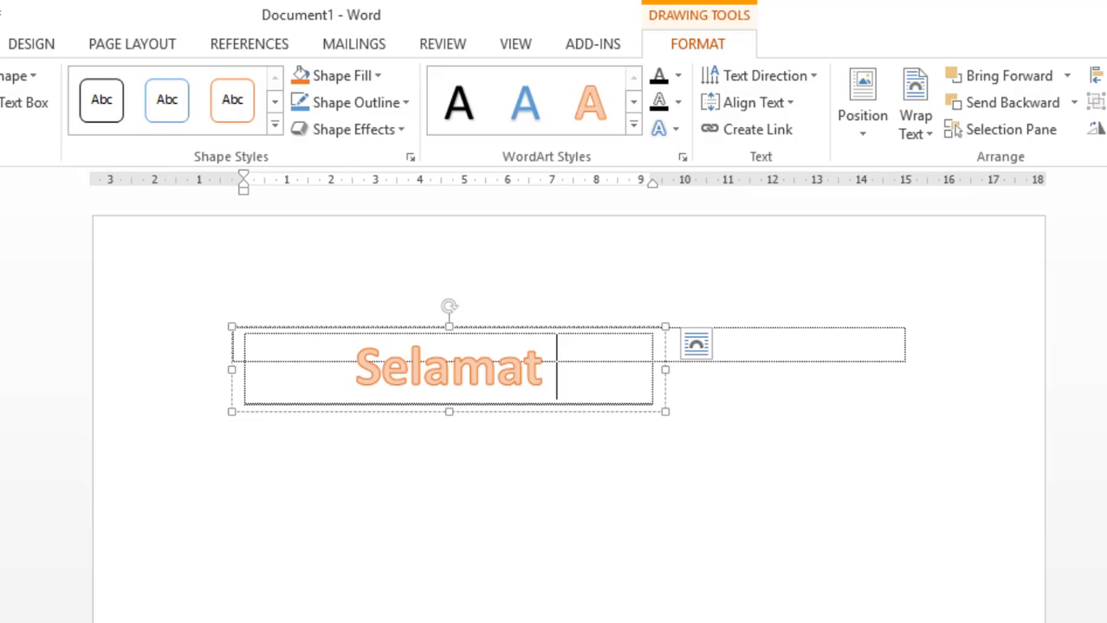
{"action": "type", "text": "Datang"}
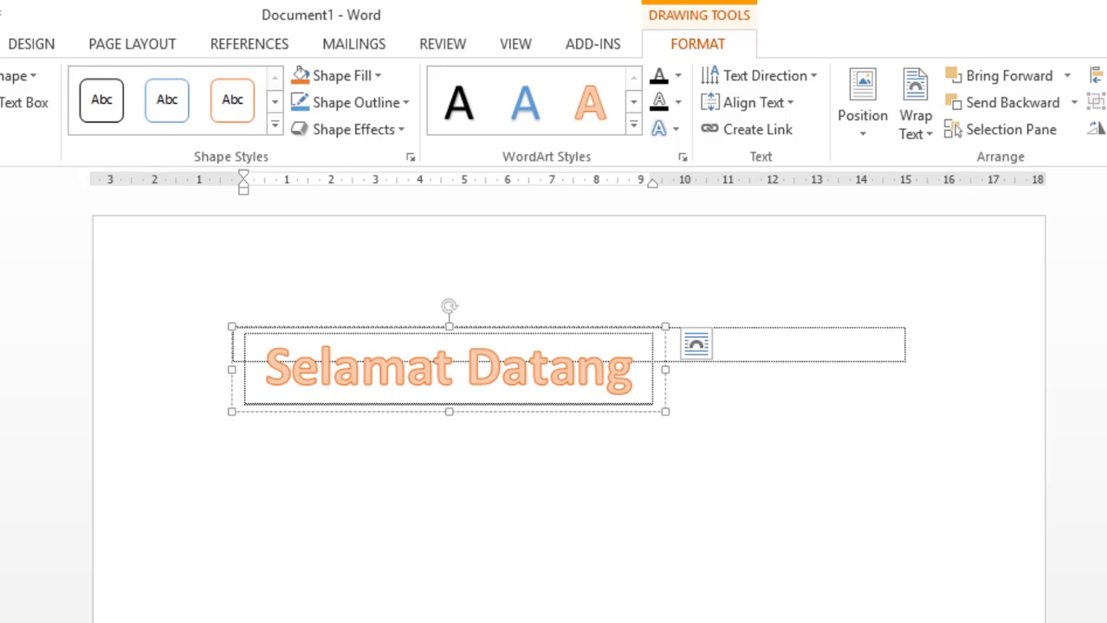
{"action": "left_click", "coordinate": [798, 379]}
{"action": "left_click", "coordinate": [635, 394]}
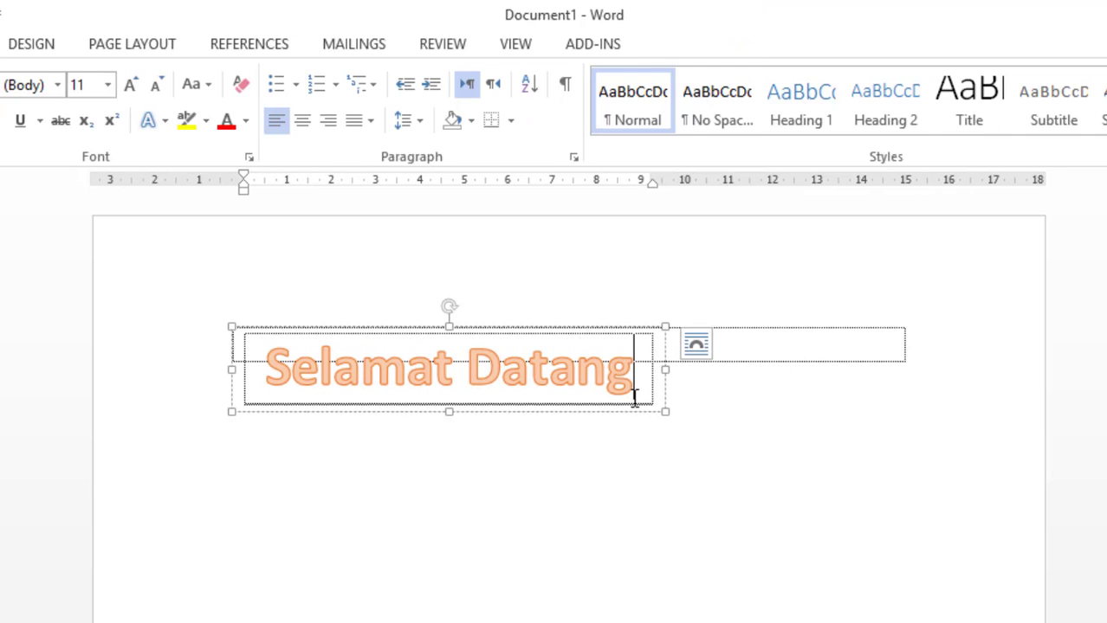
{"action": "left_click", "coordinate": [693, 407]}
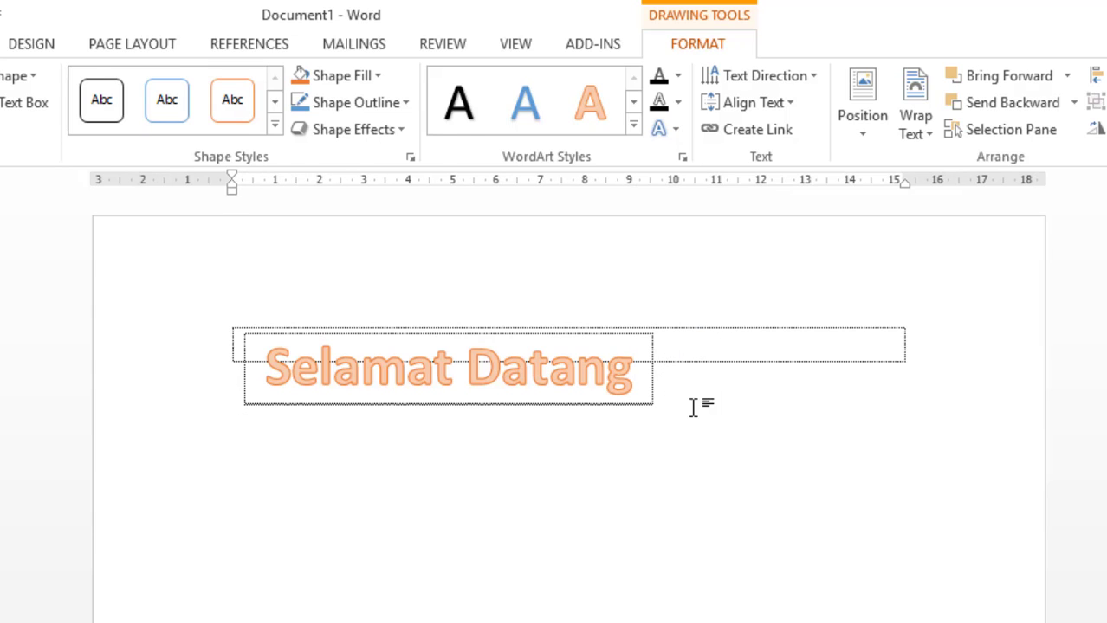
{"action": "left_click", "coordinate": [646, 412]}
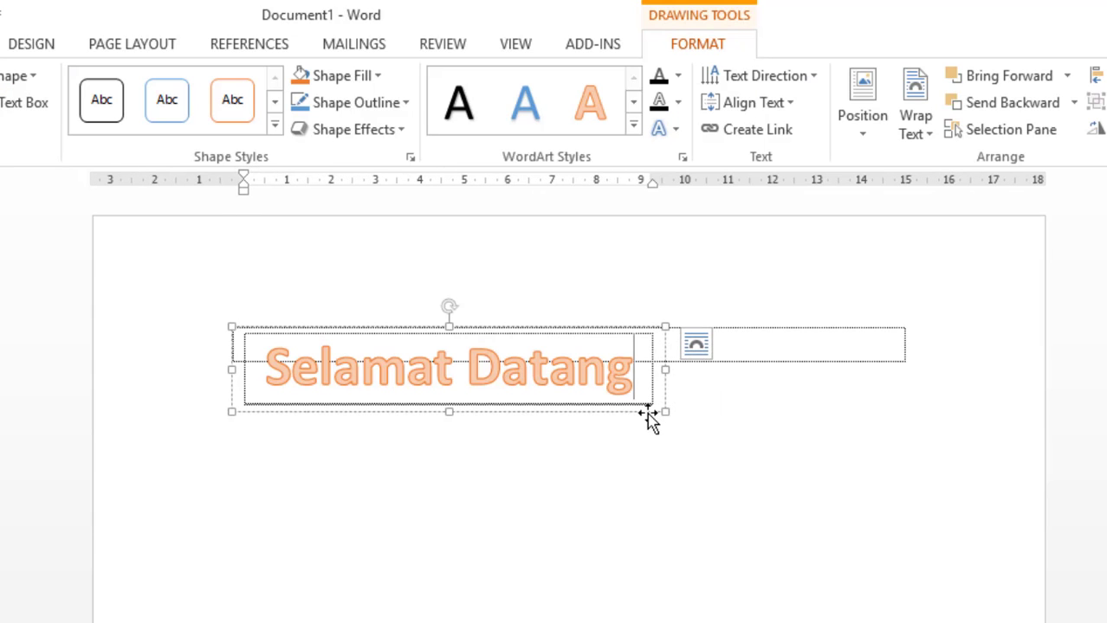
Step: Drag the WordArt's sizing handles so the box spans the page width between margins
{"action": "left_click", "coordinate": [647, 413]}
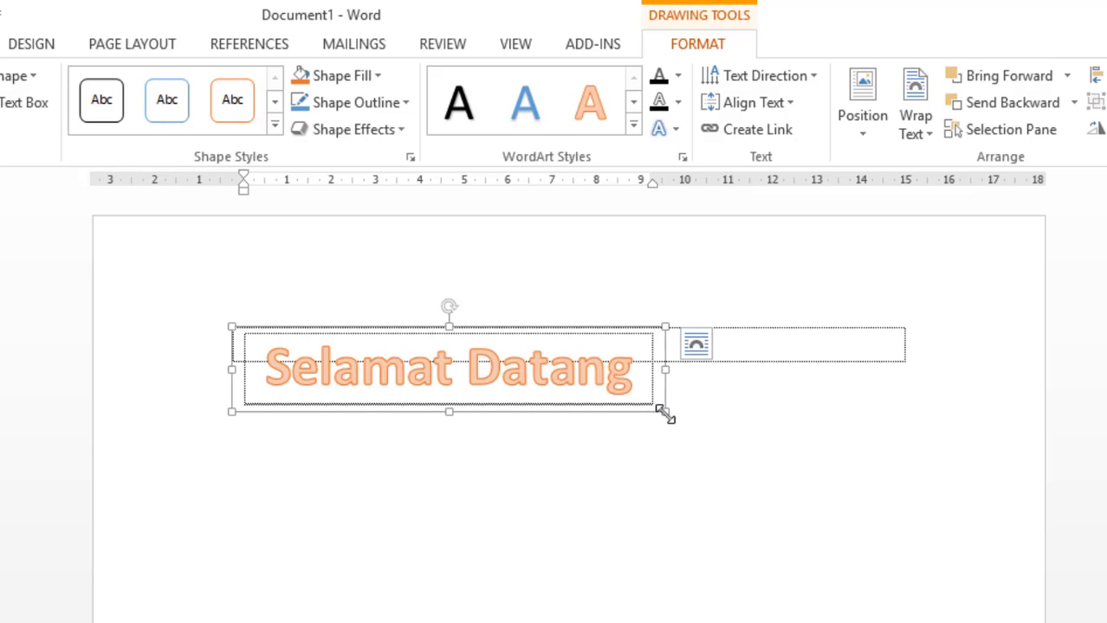
{"action": "left_click_drag", "start_coordinate": [665, 415], "coordinate": [901, 521]}
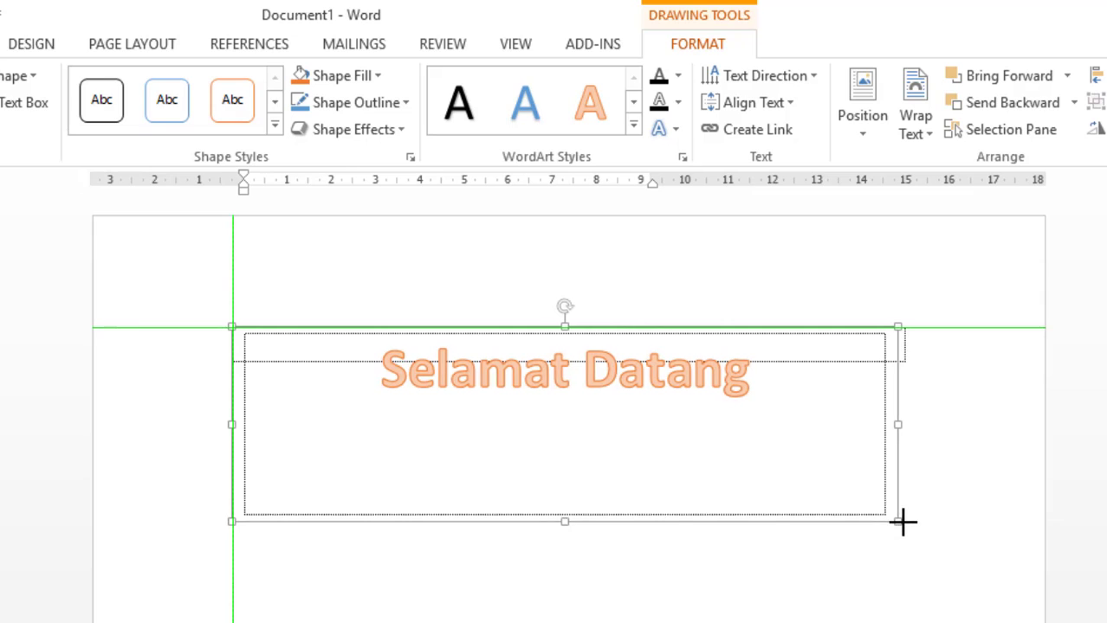
{"action": "left_click_drag", "start_coordinate": [901, 521], "coordinate": [904, 524]}
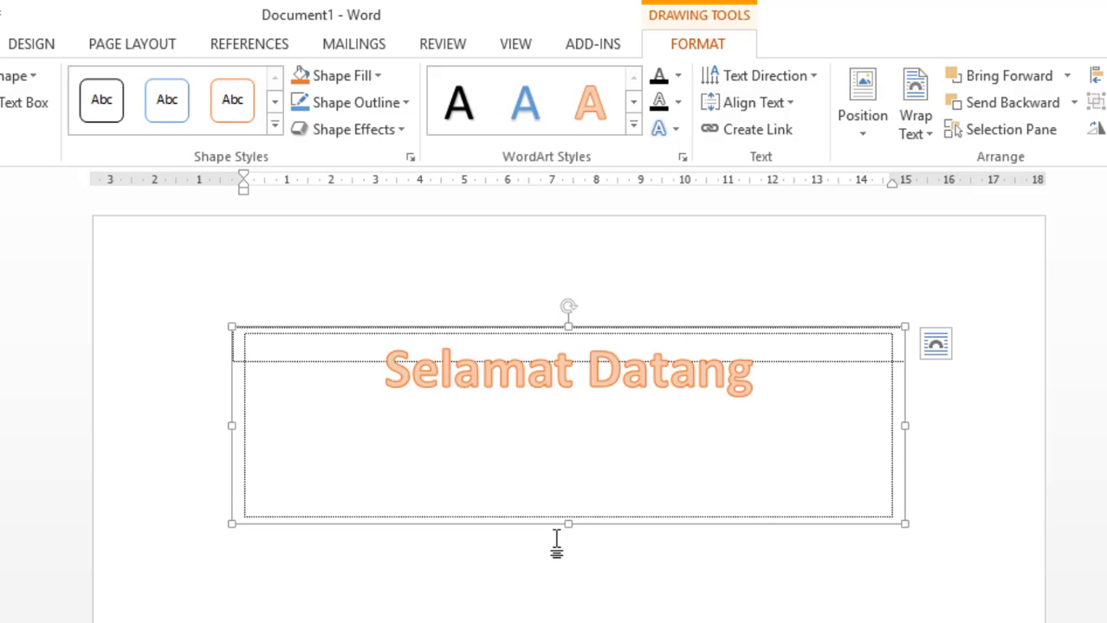
{"action": "left_click_drag", "start_coordinate": [569, 523], "coordinate": [577, 428]}
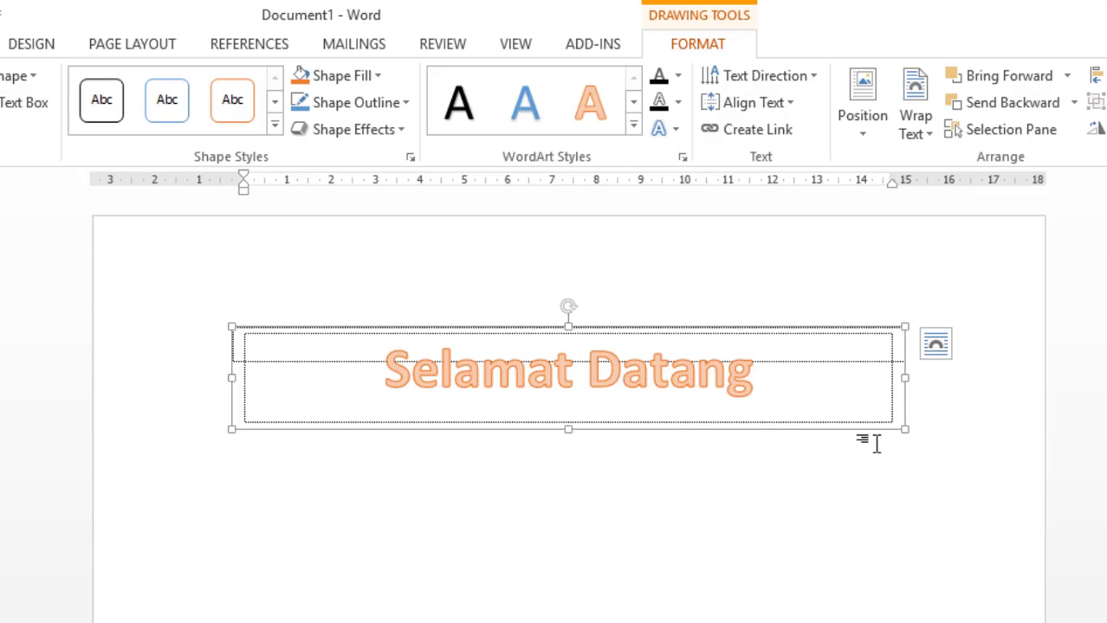
{"action": "mouse_move", "coordinate": [903, 428]}
{"action": "left_mouse_down"}
{"action": "mouse_move", "coordinate": [622, 419]}
{"action": "mouse_move", "coordinate": [883, 470]}
{"action": "mouse_move", "coordinate": [850, 441]}
{"action": "left_mouse_up"}
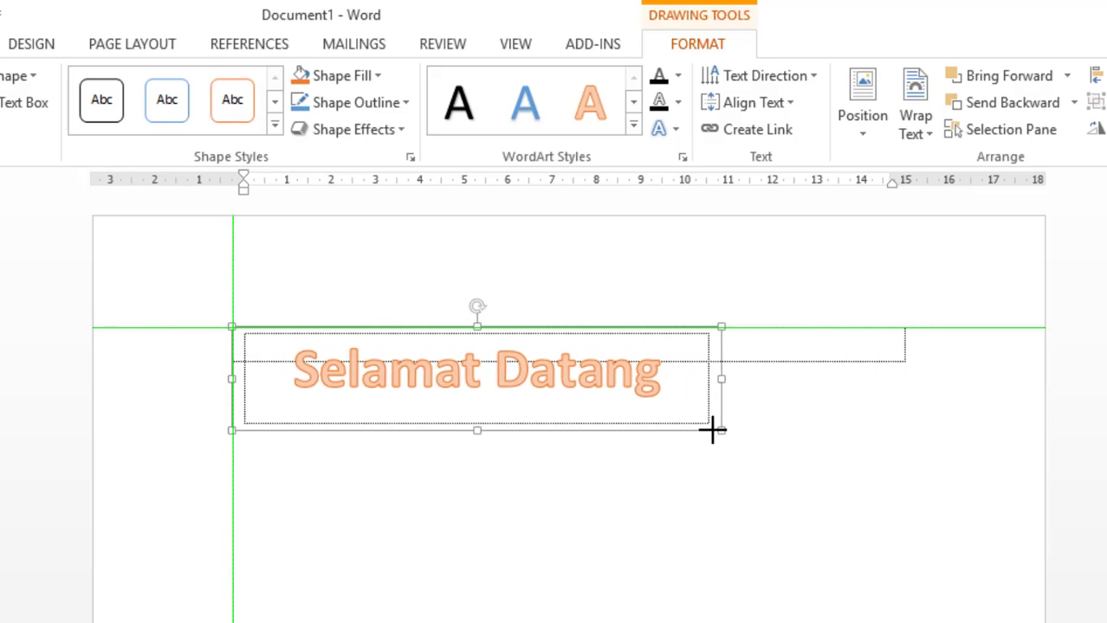
{"action": "mouse_move", "coordinate": [850, 442]}
{"action": "left_mouse_down"}
{"action": "mouse_move", "coordinate": [681, 427]}
{"action": "mouse_move", "coordinate": [910, 445]}
{"action": "left_mouse_up"}
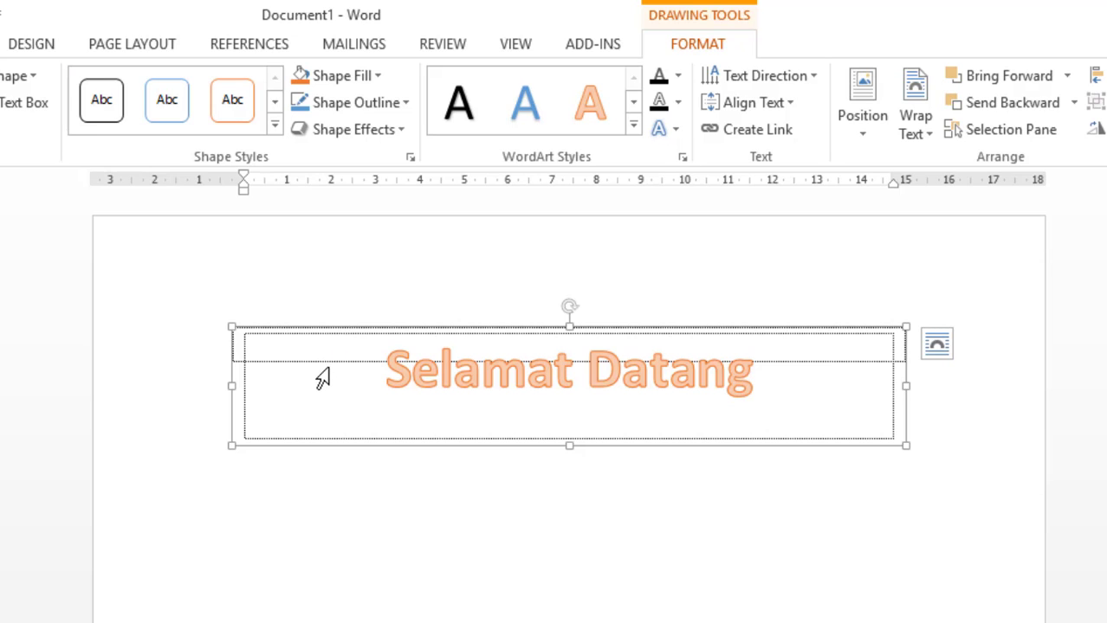
Step: Select the 'Selamat Datang' text and set its font size to 72 pt
{"action": "triple_click", "coordinate": [322, 374]}
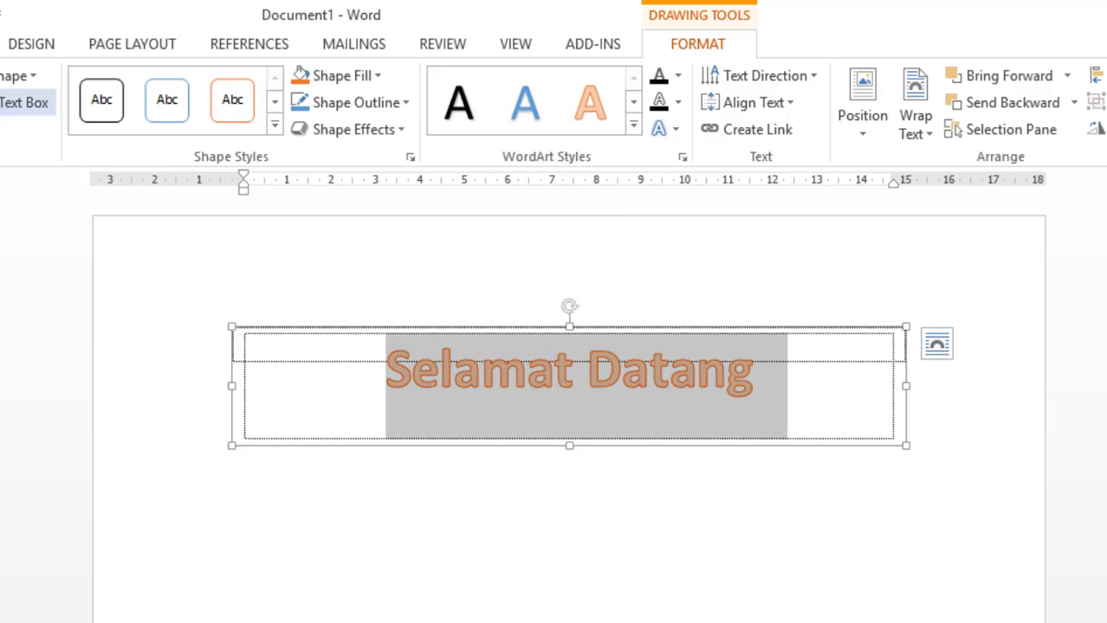
{"action": "key", "text": "alt+h"}
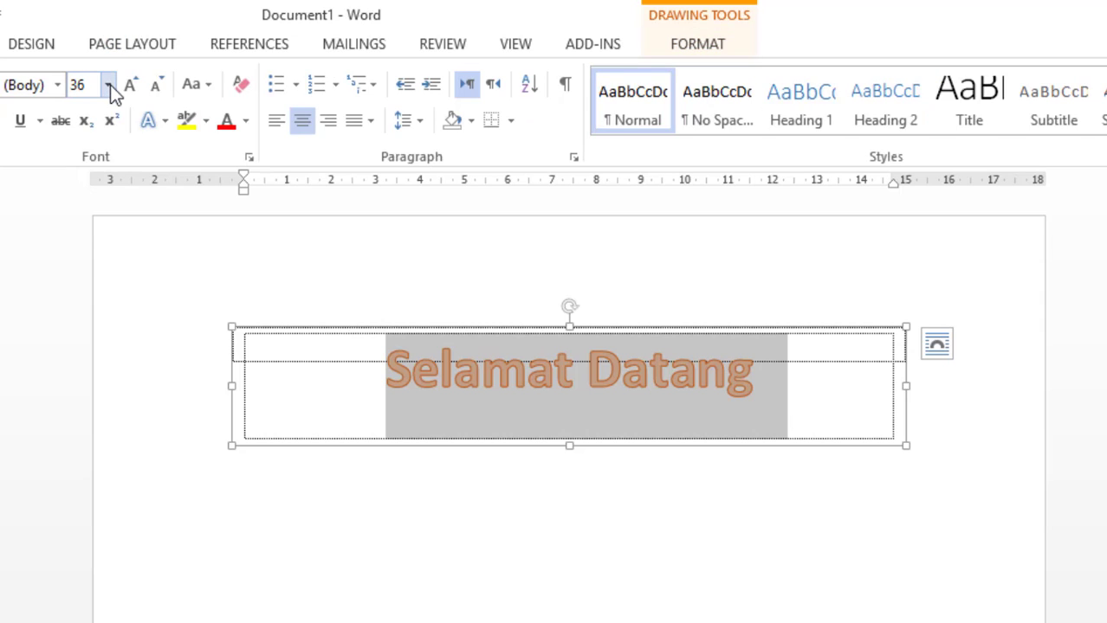
{"action": "left_click", "coordinate": [108, 85]}
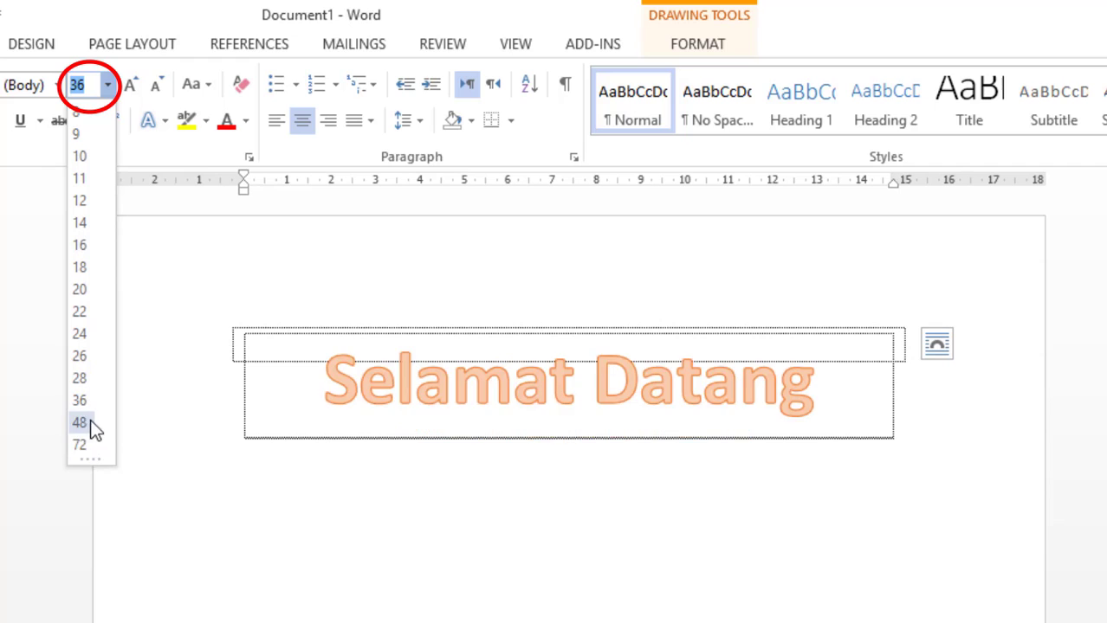
{"action": "left_click", "coordinate": [87, 443]}
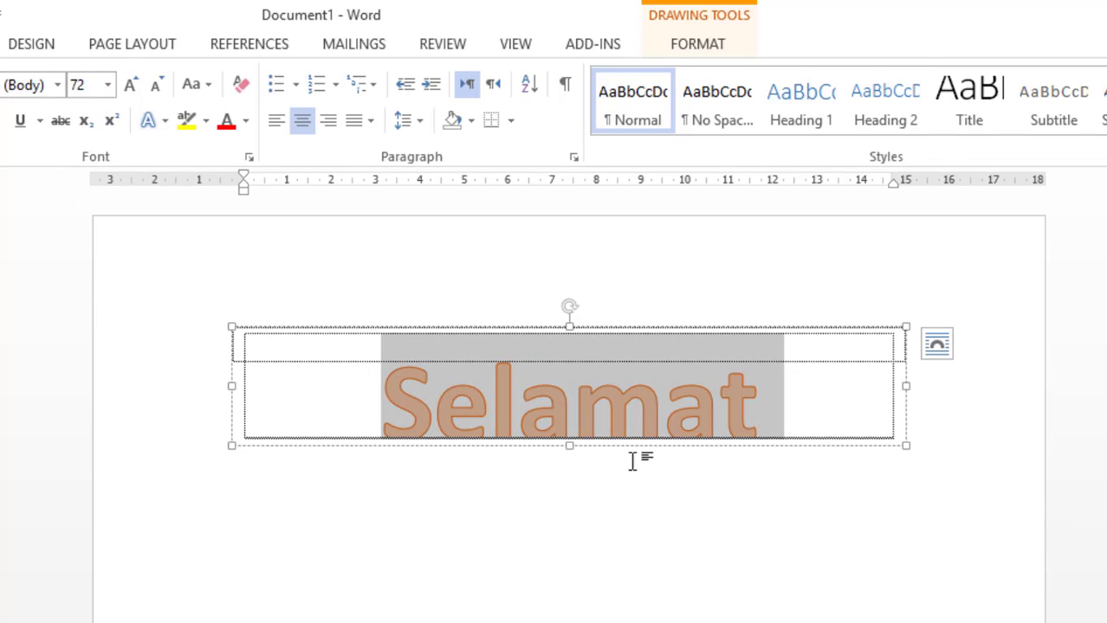
Step: Resize and reposition the 'Selamat Datang' text box, then select its border and delete it
{"action": "left_click_drag", "start_coordinate": [905, 387], "coordinate": [995, 389]}
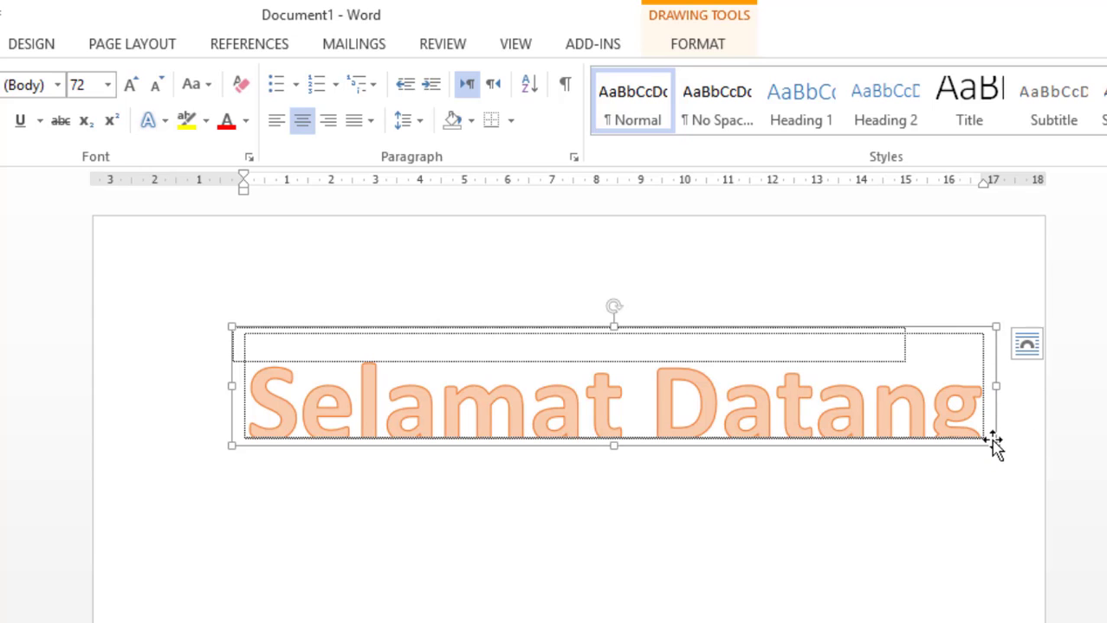
{"action": "left_click_drag", "start_coordinate": [613, 445], "coordinate": [620, 519]}
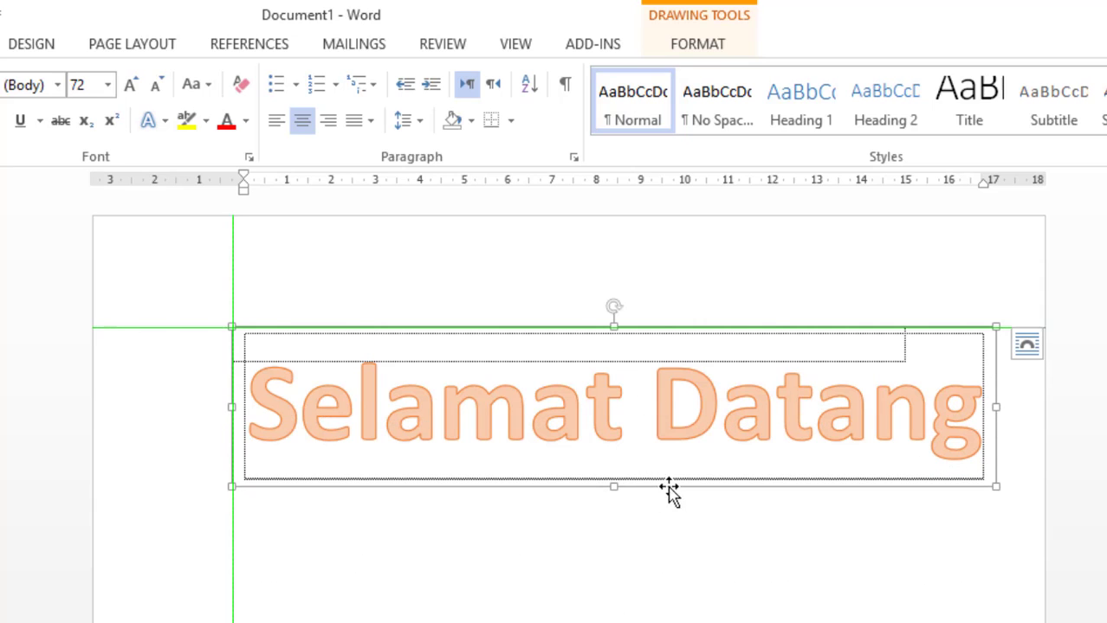
{"action": "left_click_drag", "start_coordinate": [631, 591], "coordinate": [667, 486]}
{"action": "left_click", "coordinate": [931, 493]}
{"action": "left_click", "coordinate": [904, 479]}
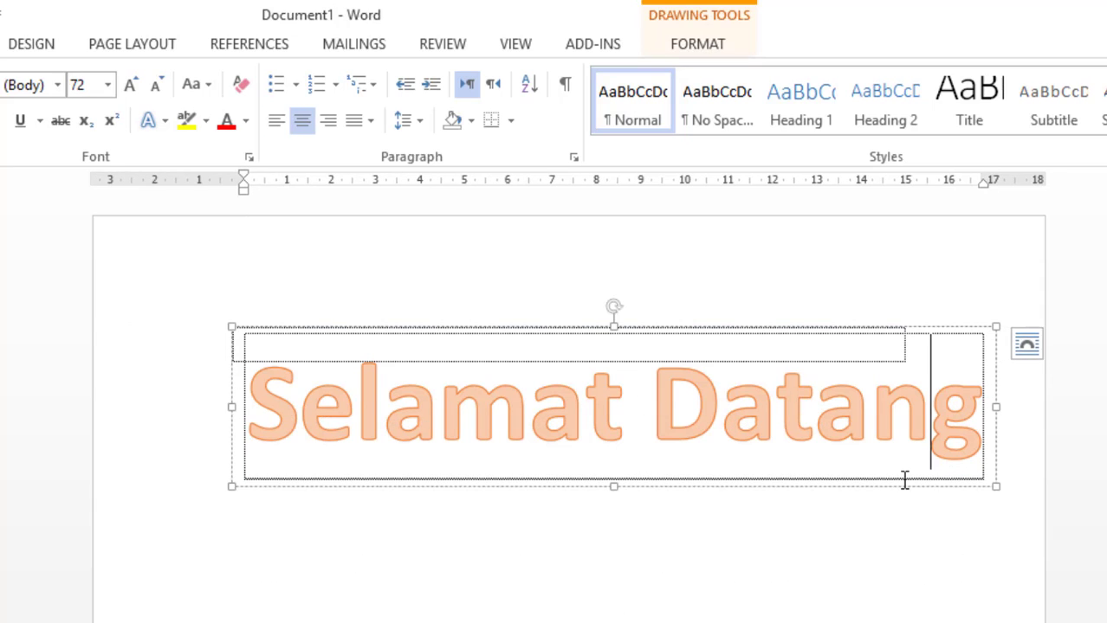
{"action": "left_click", "coordinate": [901, 487]}
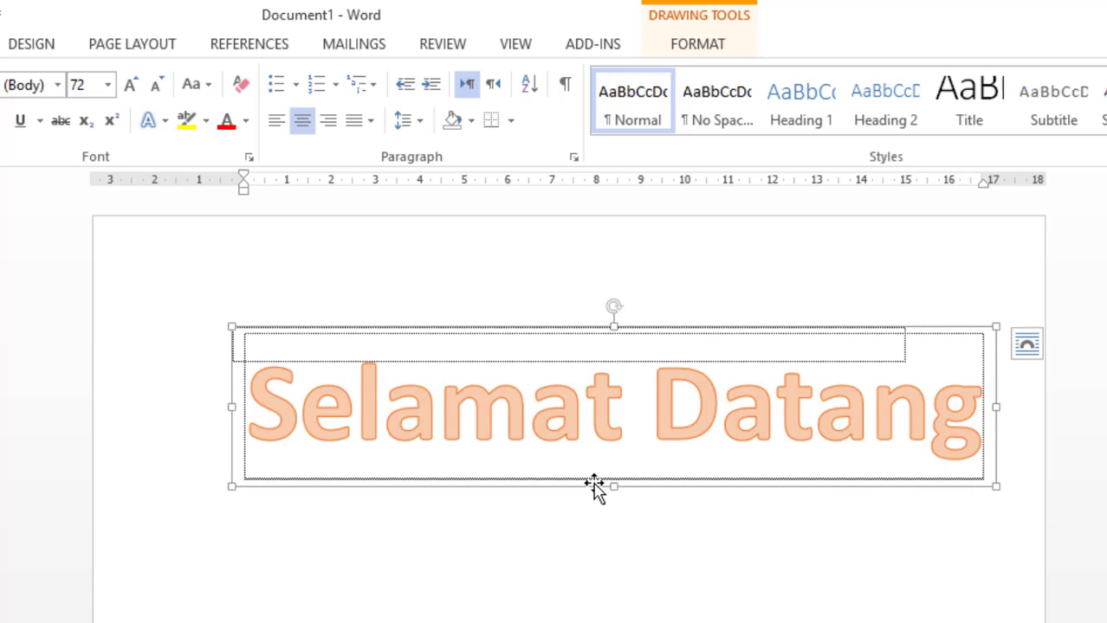
{"action": "left_click_drag", "start_coordinate": [594, 485], "coordinate": [551, 464]}
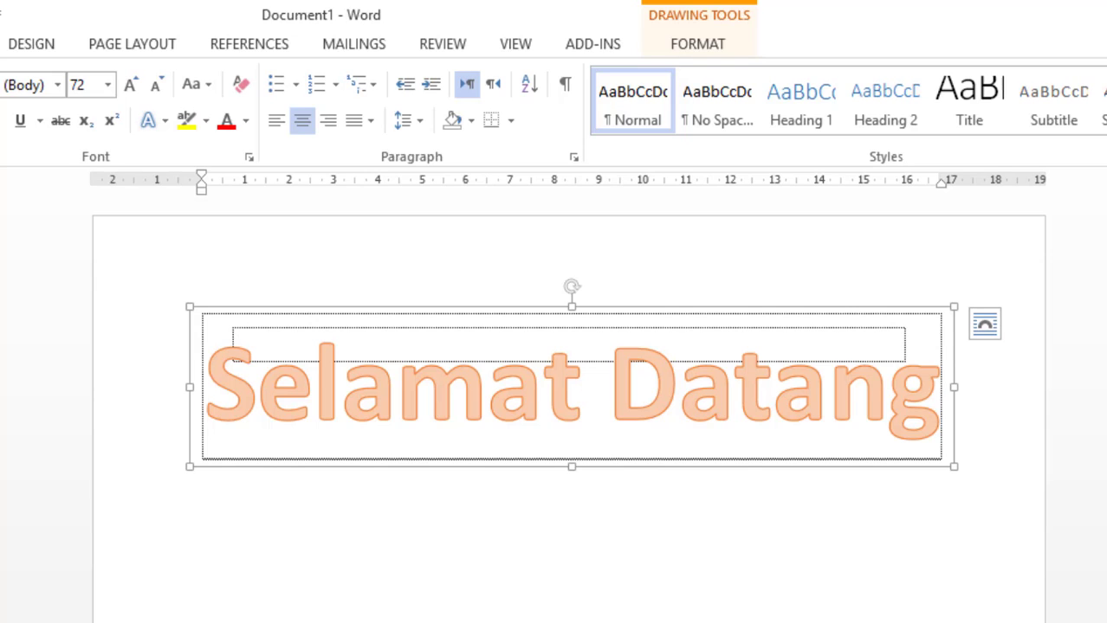
{"action": "key", "text": "Delete"}
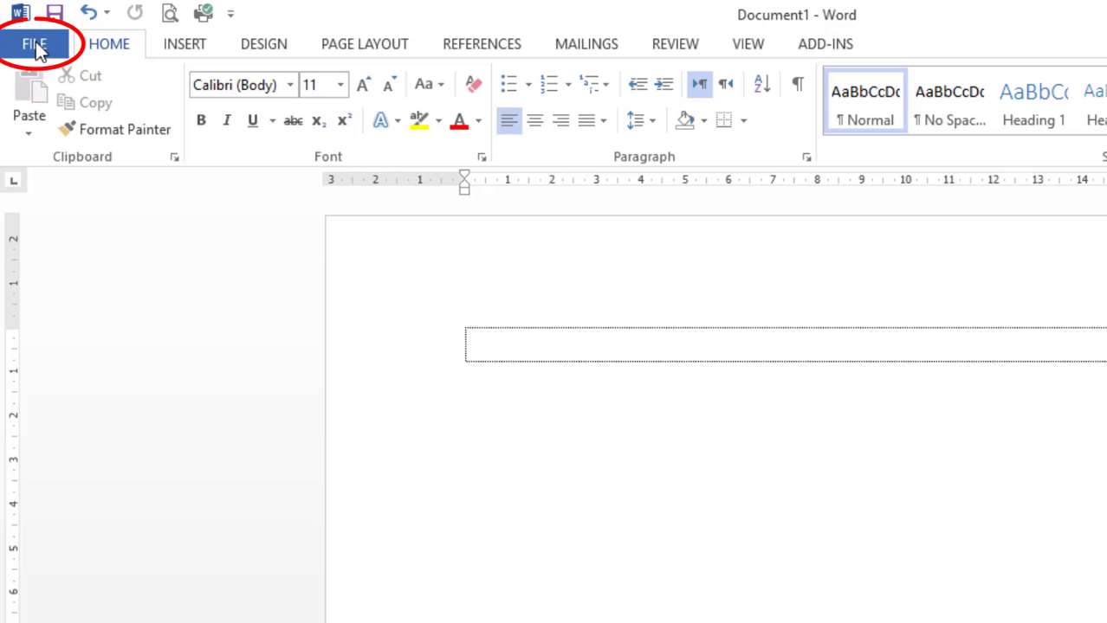
Step: Go to File > Save As > Computer to reach the Documents folder with name Doc9
{"action": "left_click", "coordinate": [35, 45]}
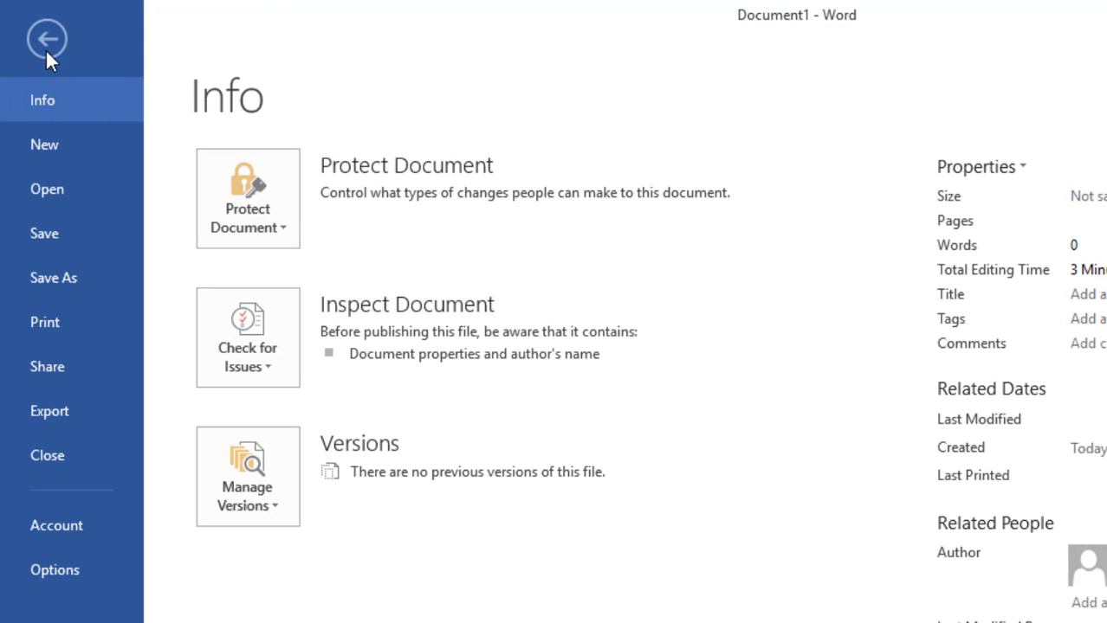
{"action": "left_click", "coordinate": [104, 277]}
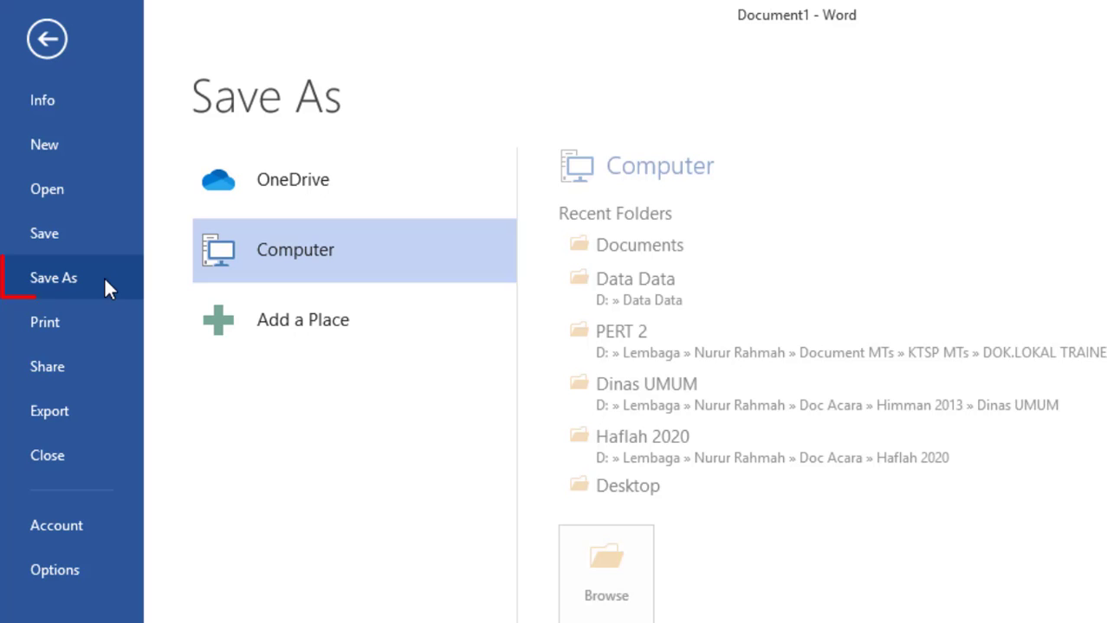
{"action": "left_click", "coordinate": [298, 258]}
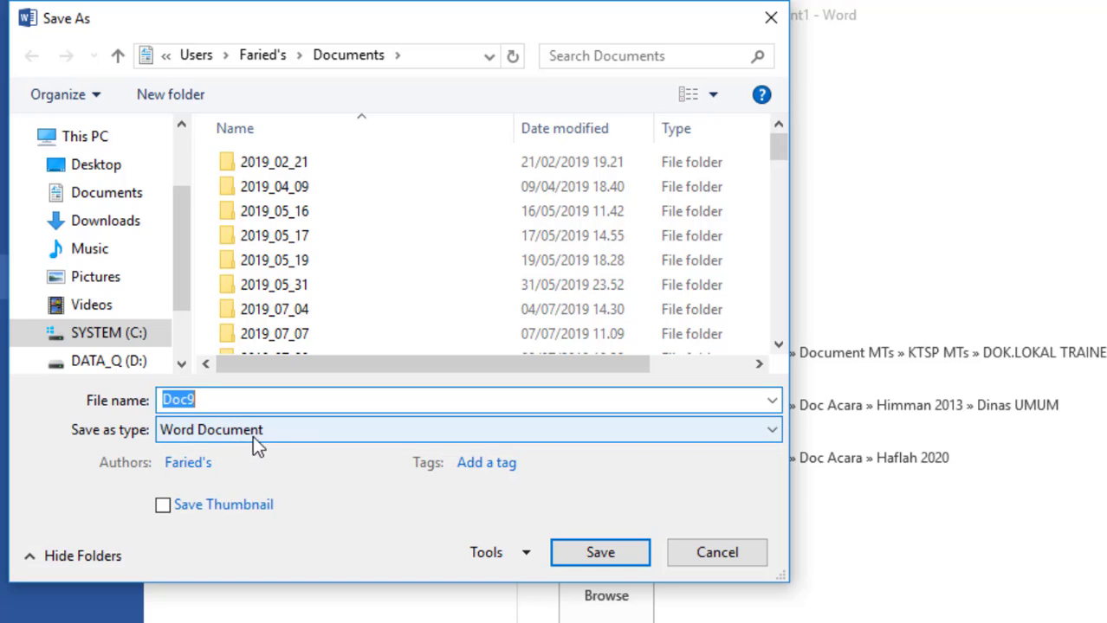
Step: Save Doc9 as a Word 97-2003 Document, replacing the existing file
{"action": "left_click", "coordinate": [333, 440]}
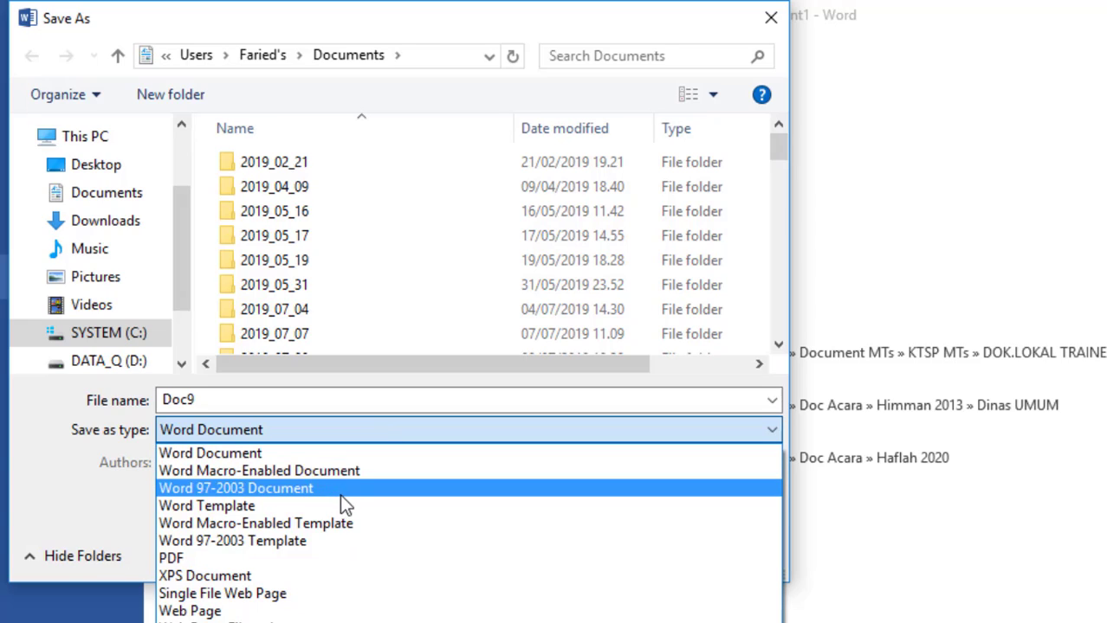
{"action": "left_click", "coordinate": [422, 498]}
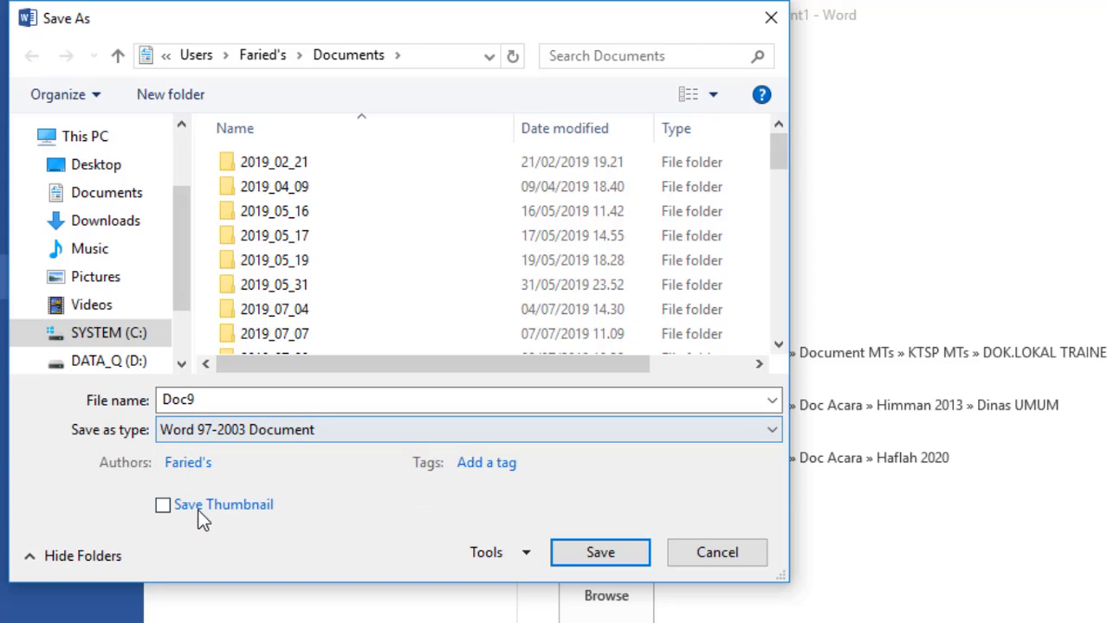
{"action": "left_click", "coordinate": [602, 552]}
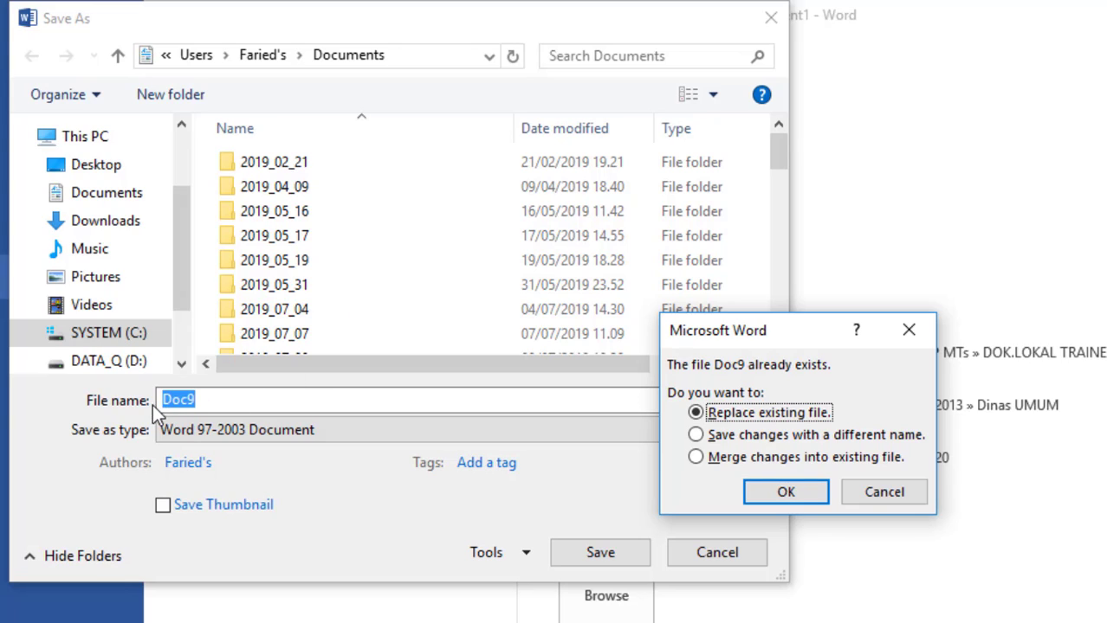
{"action": "left_click", "coordinate": [788, 494]}
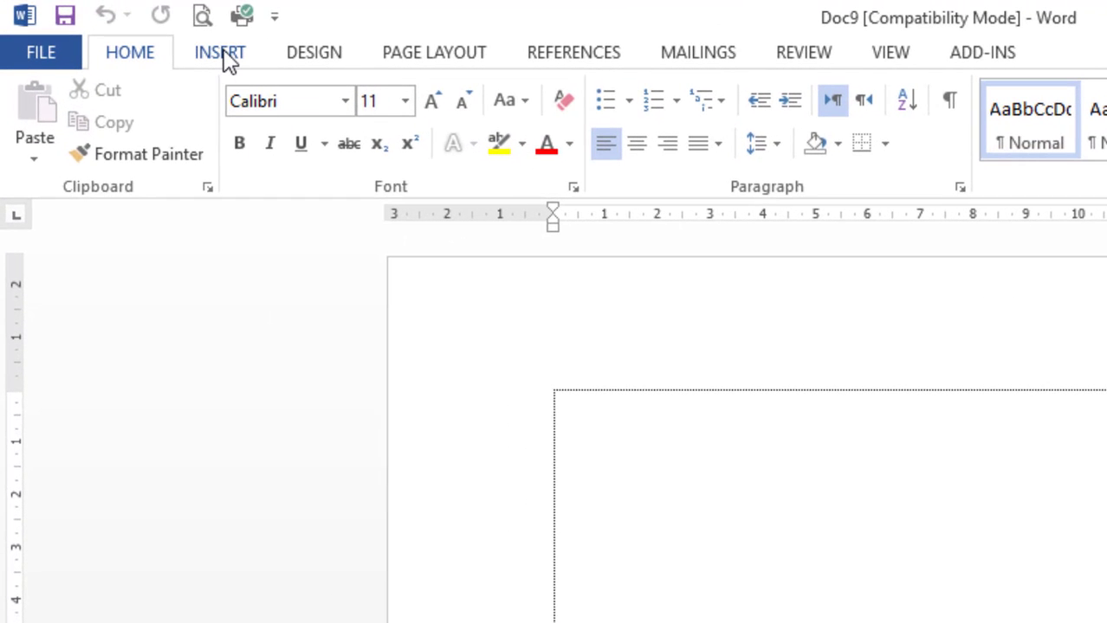
Step: Show the classic WordArt style gallery from the Insert ribbon
{"action": "left_click", "coordinate": [227, 63]}
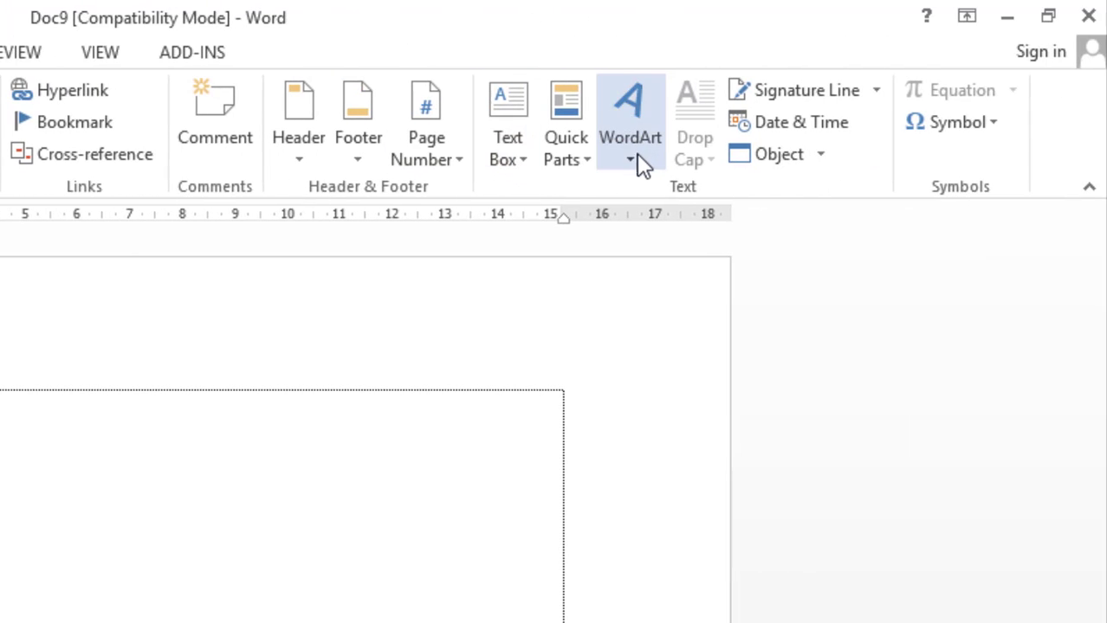
{"action": "left_click", "coordinate": [633, 154]}
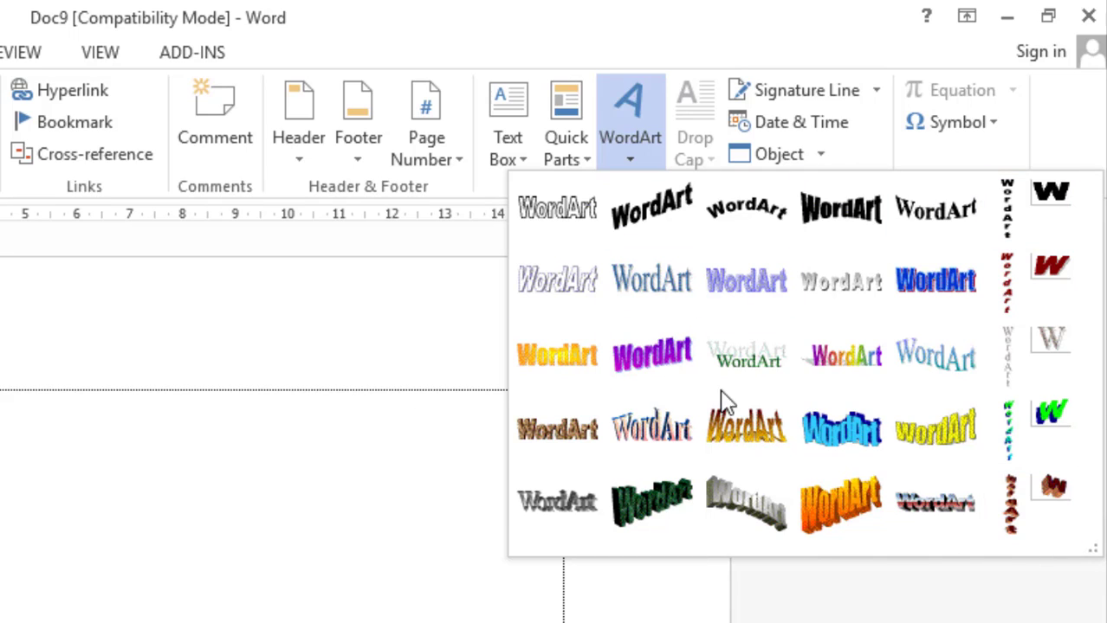
Step: Insert a plain outlined classic WordArt (style 1) reading 'Selamat Datang'
{"action": "left_click", "coordinate": [568, 216]}
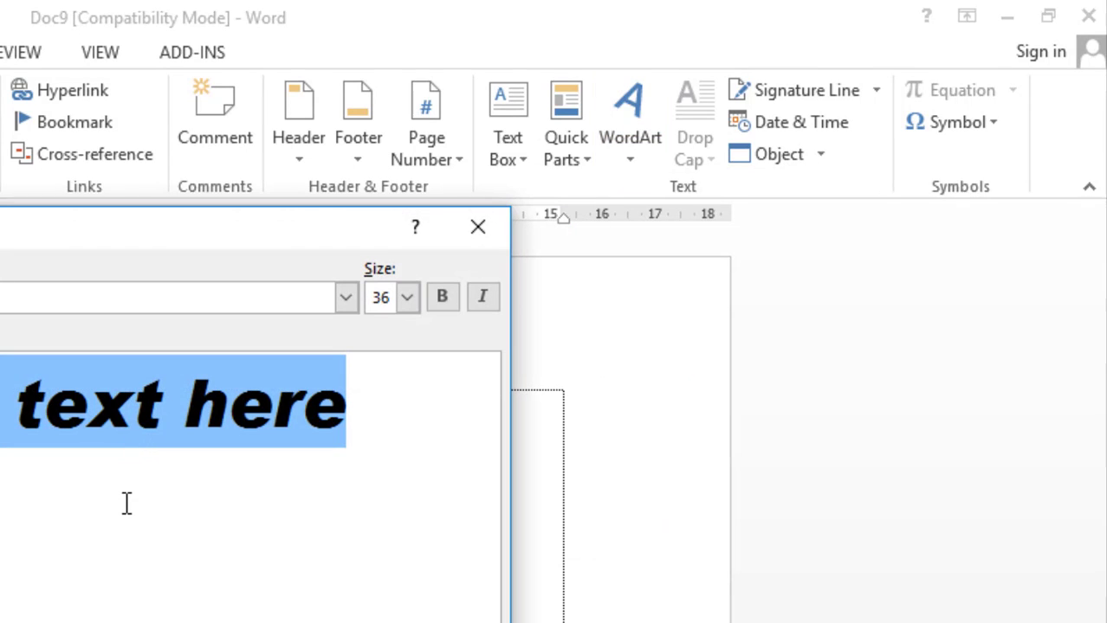
{"action": "type", "text": "Se"}
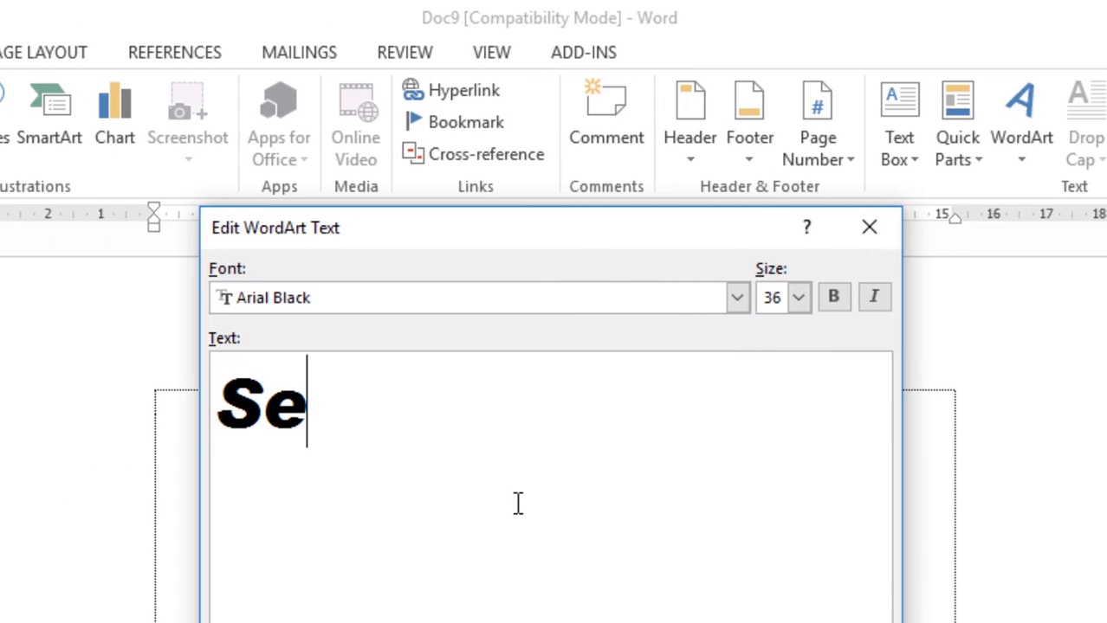
{"action": "type", "text": "lamat Da"}
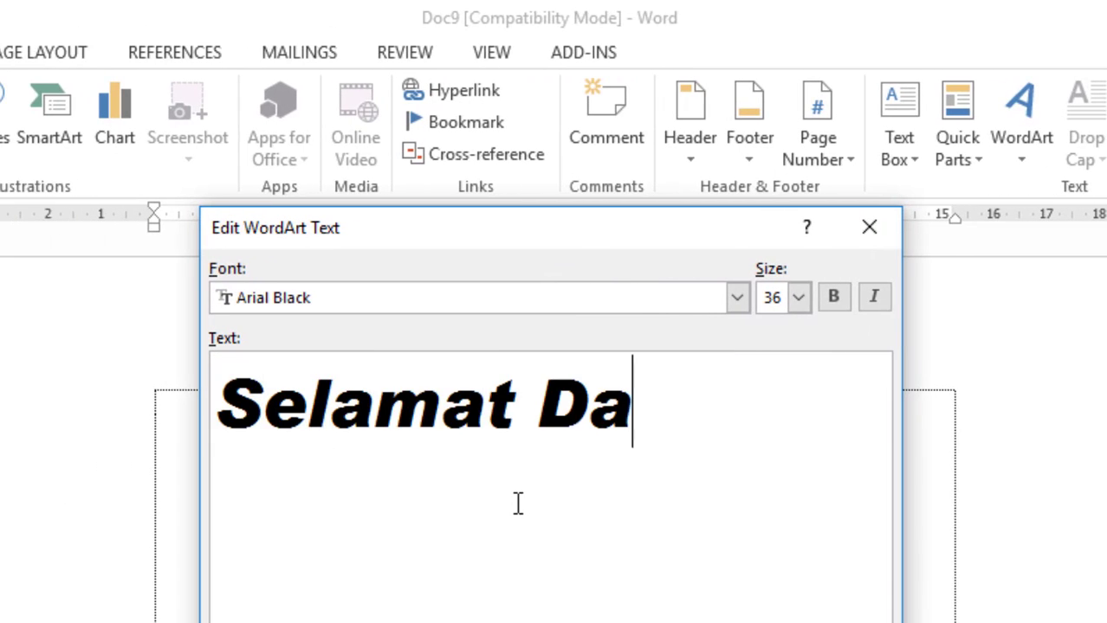
{"action": "type", "text": "tang"}
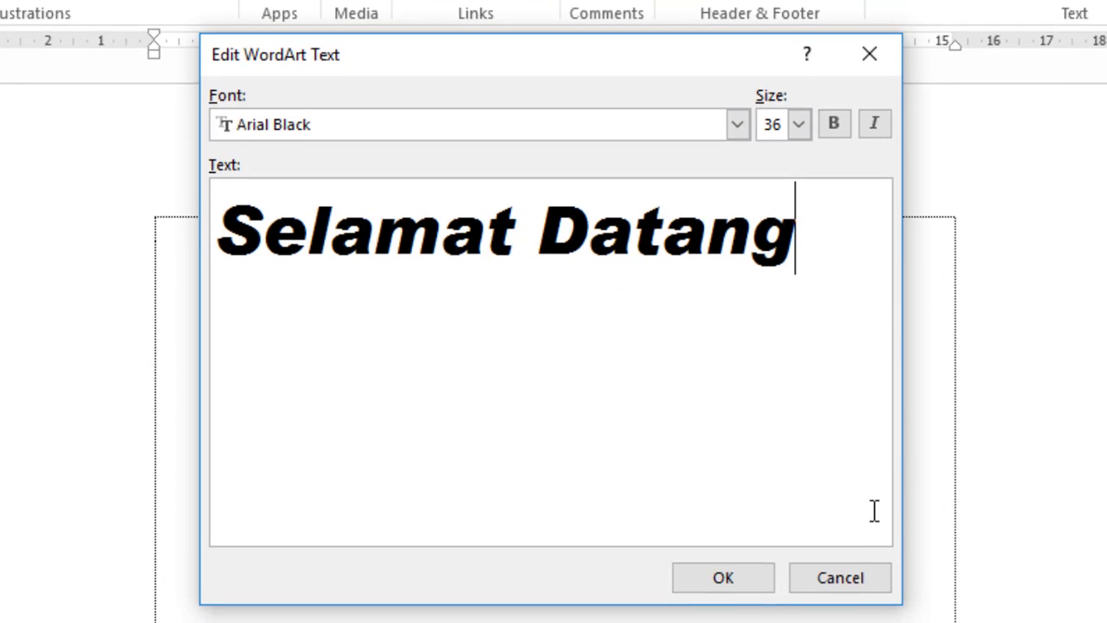
{"action": "left_click", "coordinate": [733, 593]}
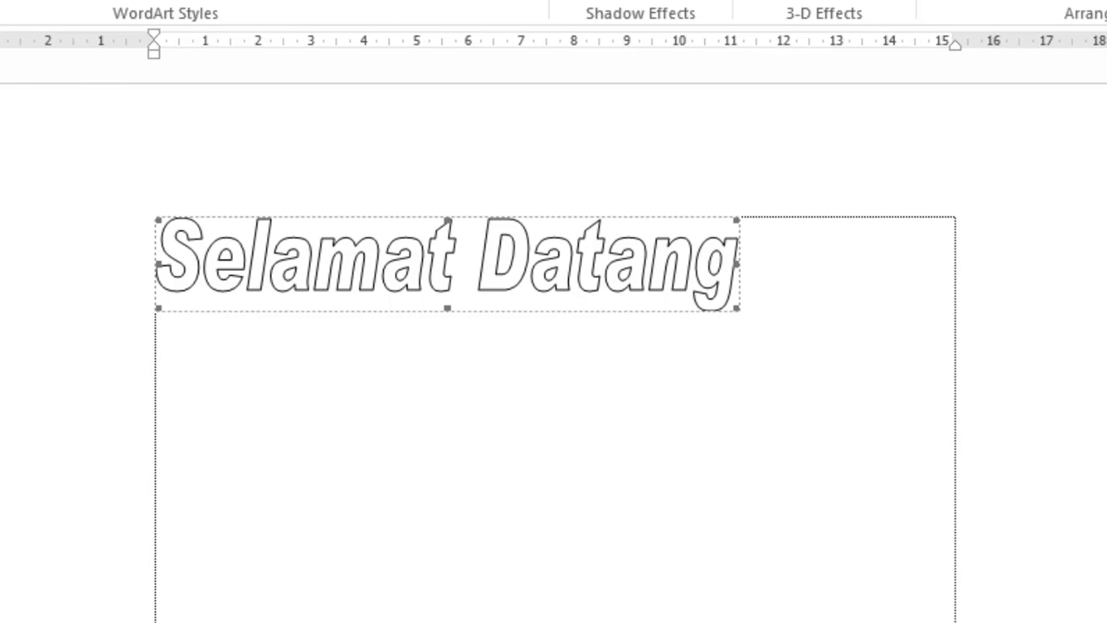
Step: Drag the Selamat Datang WordArt's handles outward until it spans nearly the full page width
{"action": "key", "text": "alt+h"}
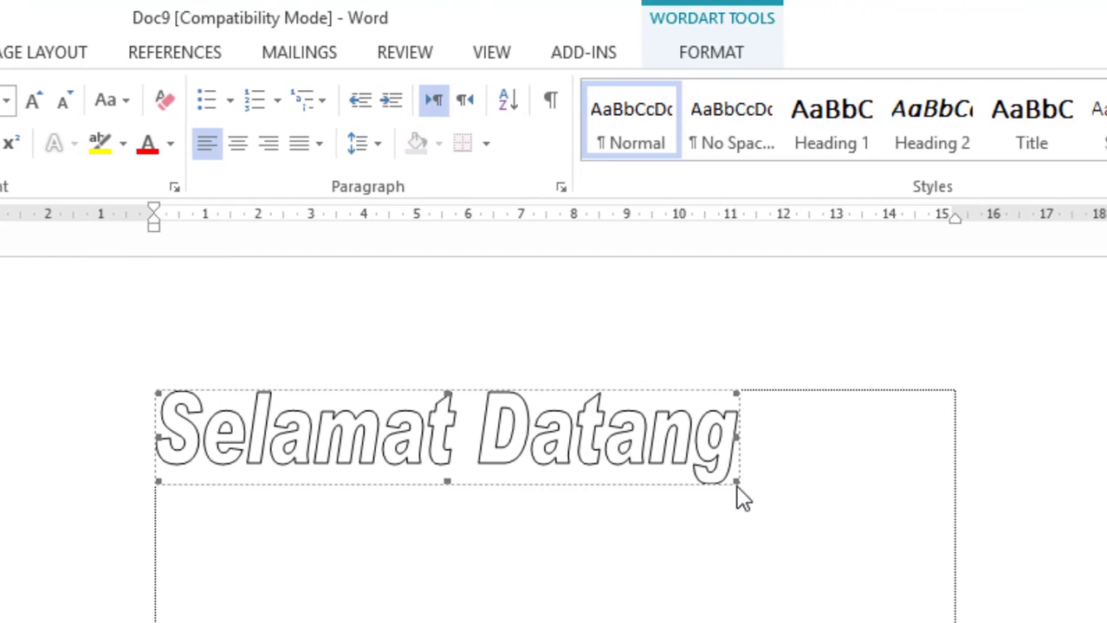
{"action": "left_click_drag", "start_coordinate": [736, 482], "coordinate": [864, 548]}
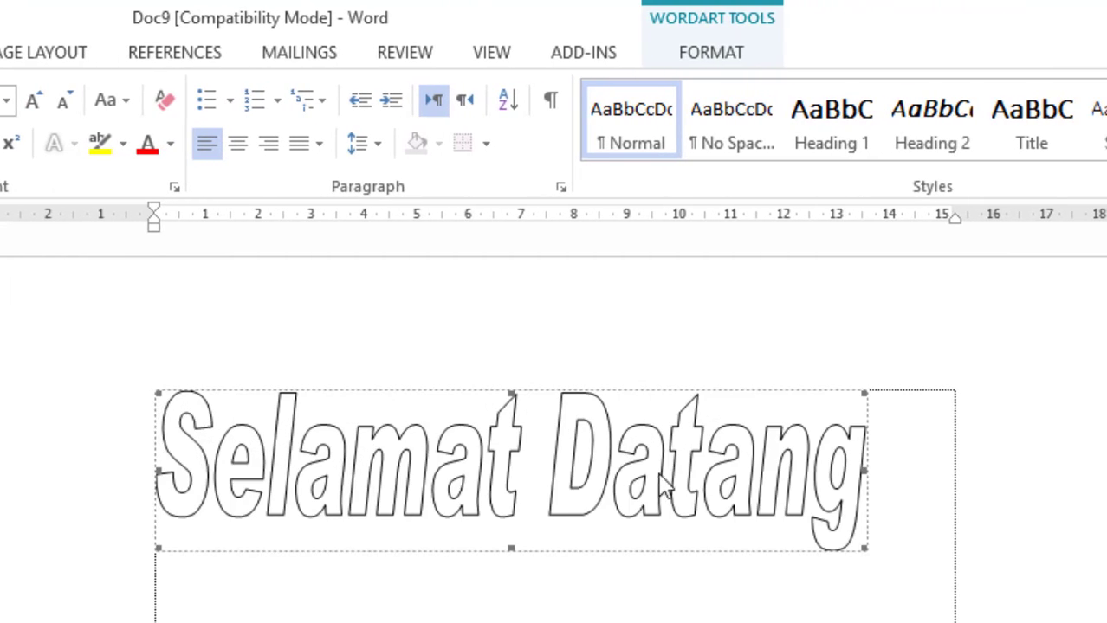
{"action": "left_click_drag", "start_coordinate": [865, 548], "coordinate": [954, 596]}
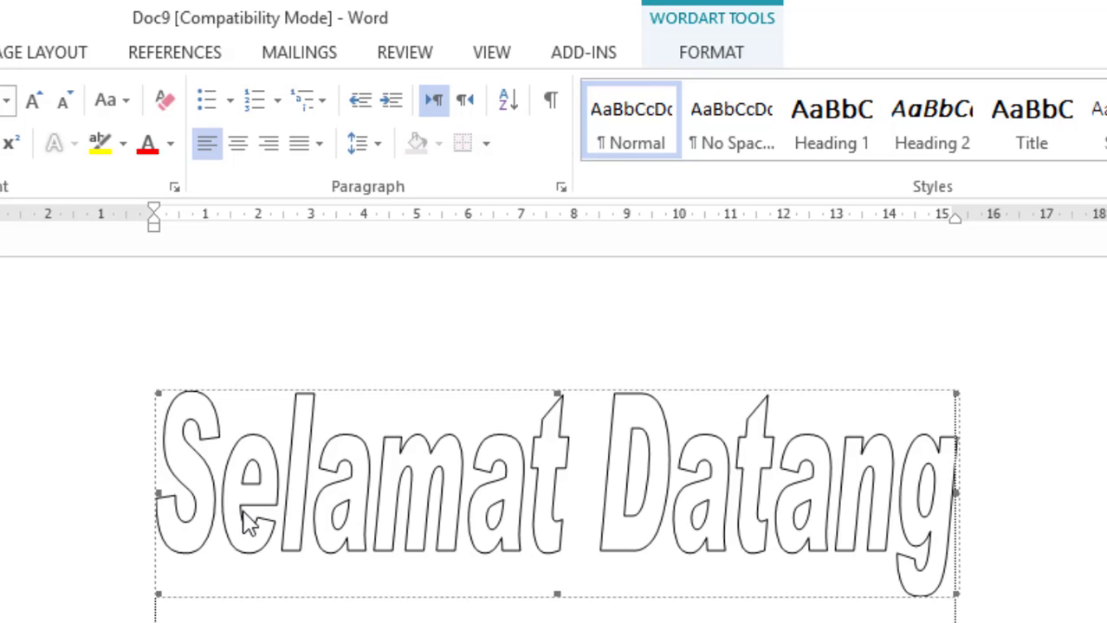
{"action": "left_click_drag", "start_coordinate": [160, 492], "coordinate": [94, 492]}
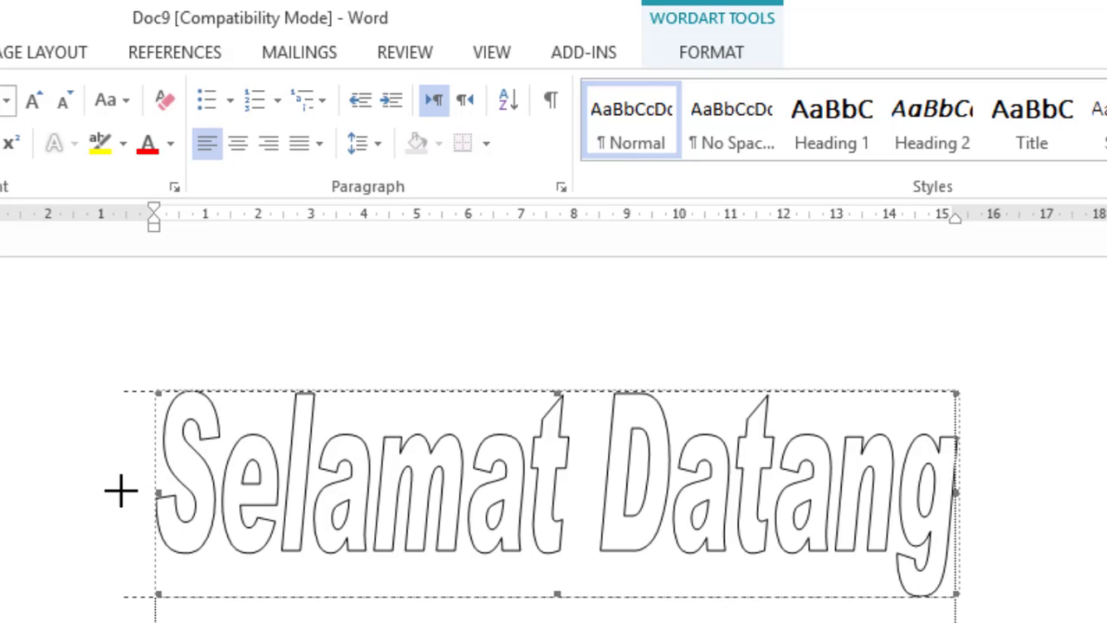